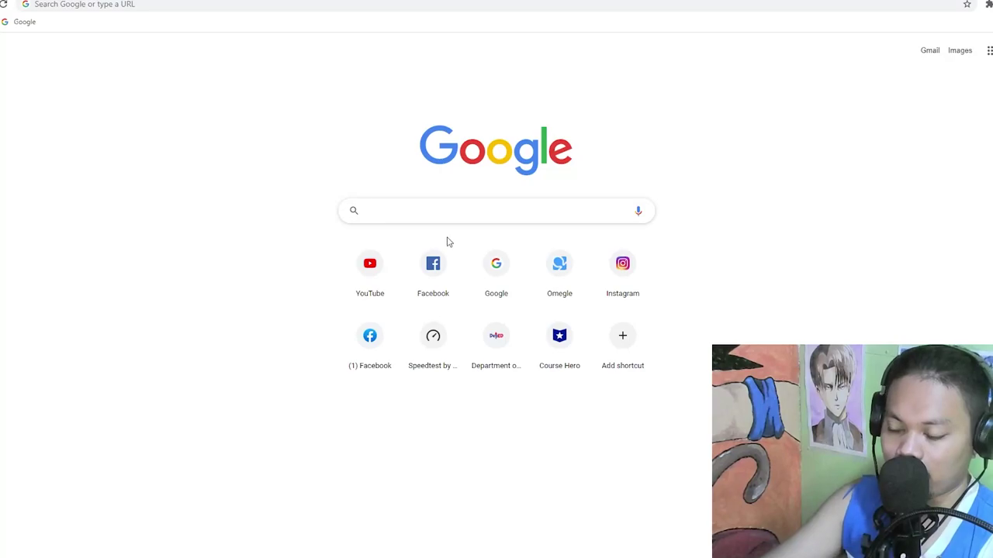
Search Google for 'let it be lyrics' to show The Beatles' Let It Be lyrics
text(LET )
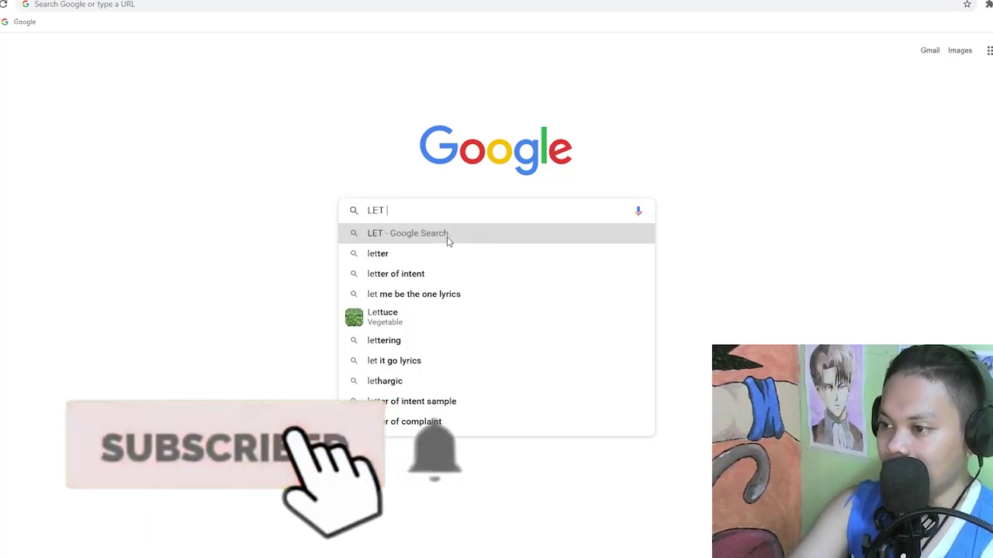
text(IT )
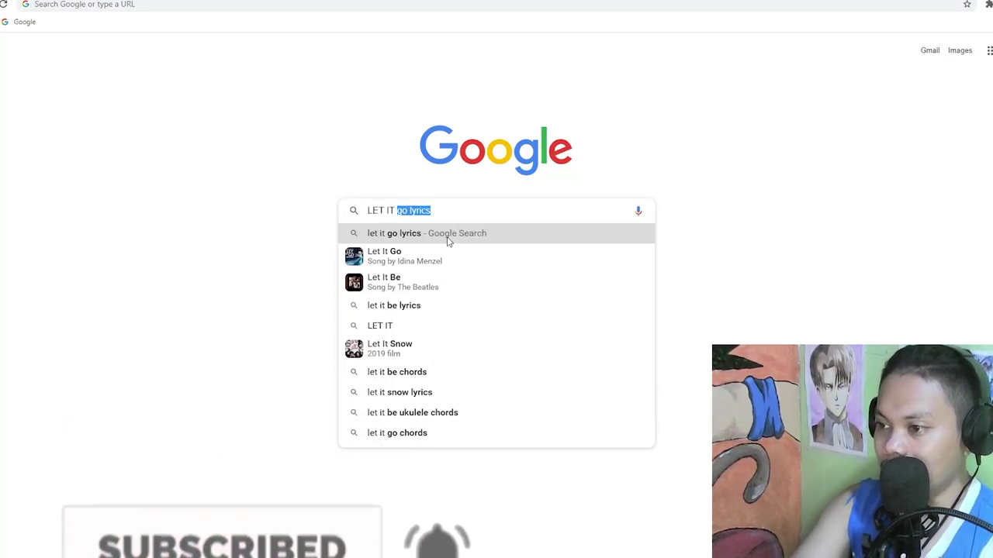
text(BE )
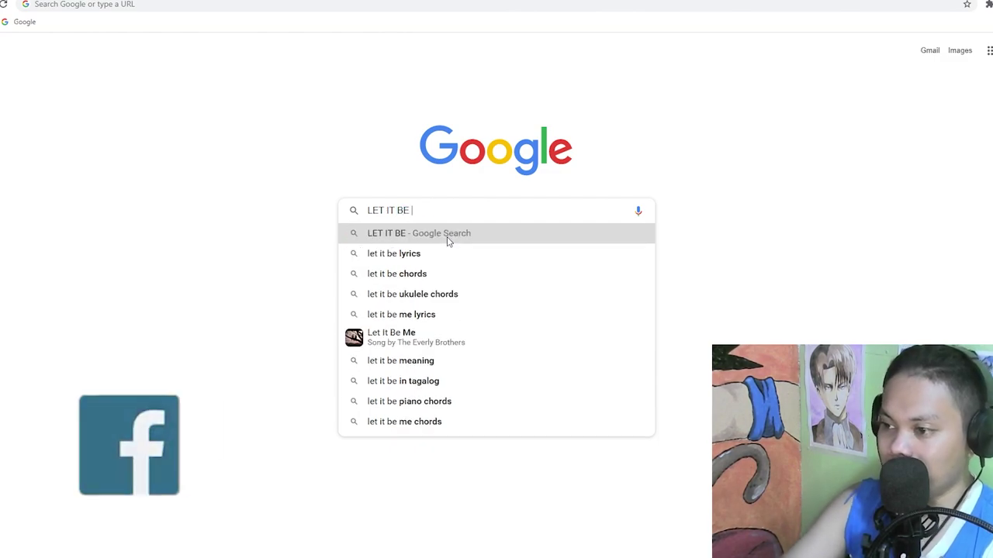
text(L)
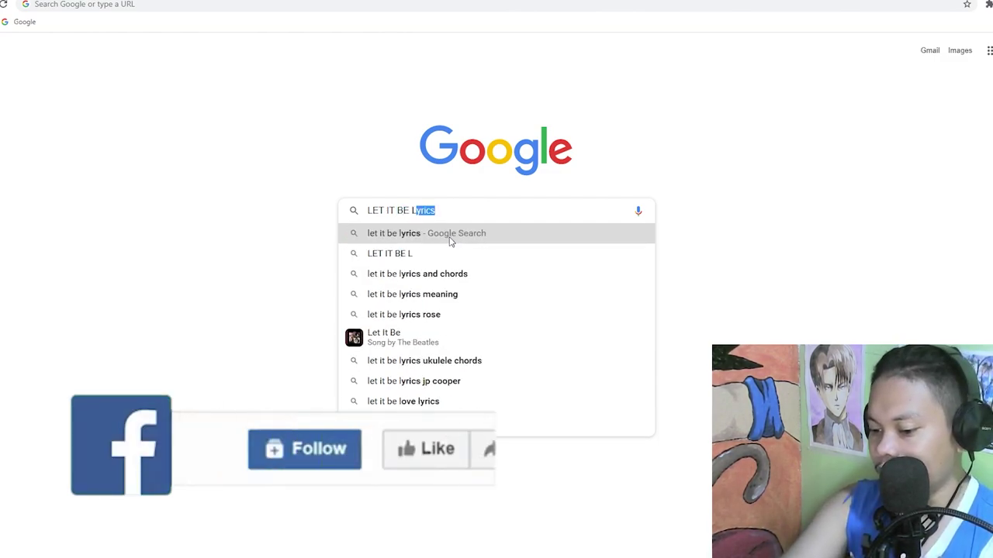
text(YRI)
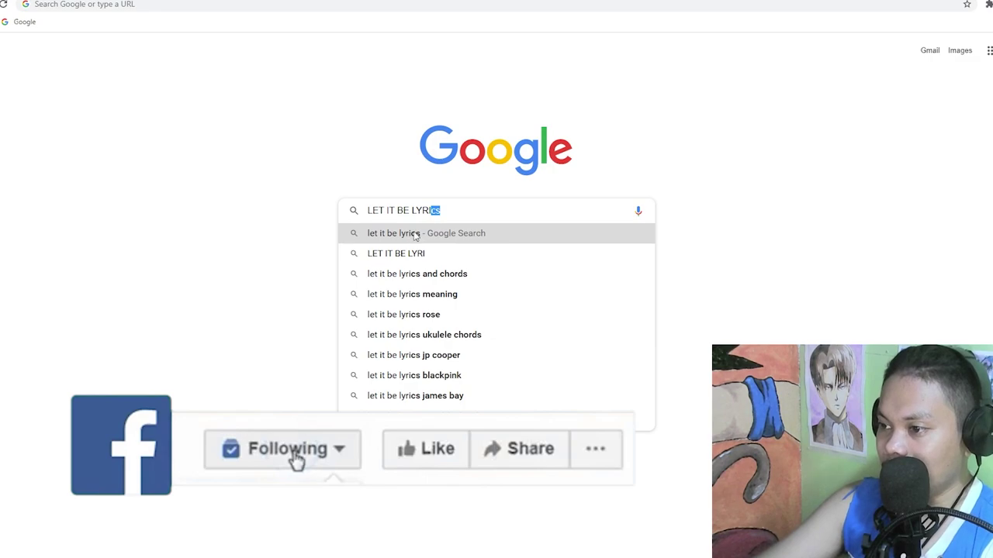
click(415, 234)
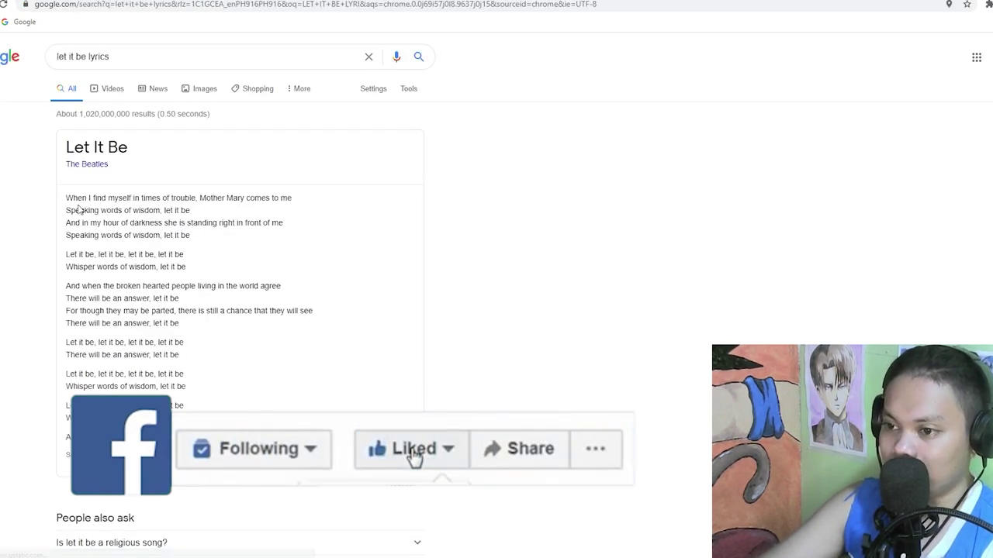
Expand the Let It Be lyrics card and select all the lyrics, first line to last
drag(68, 198, 204, 399)
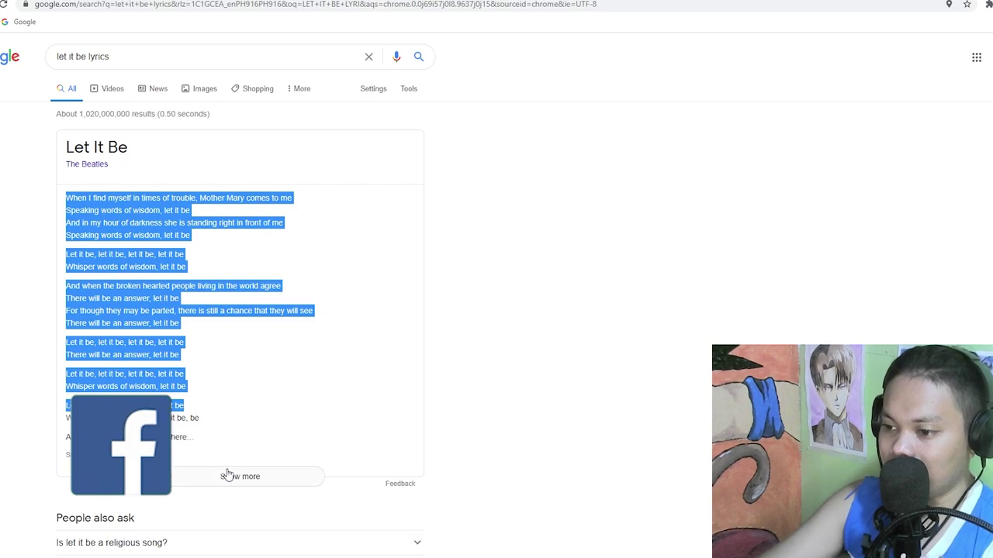
click(227, 476)
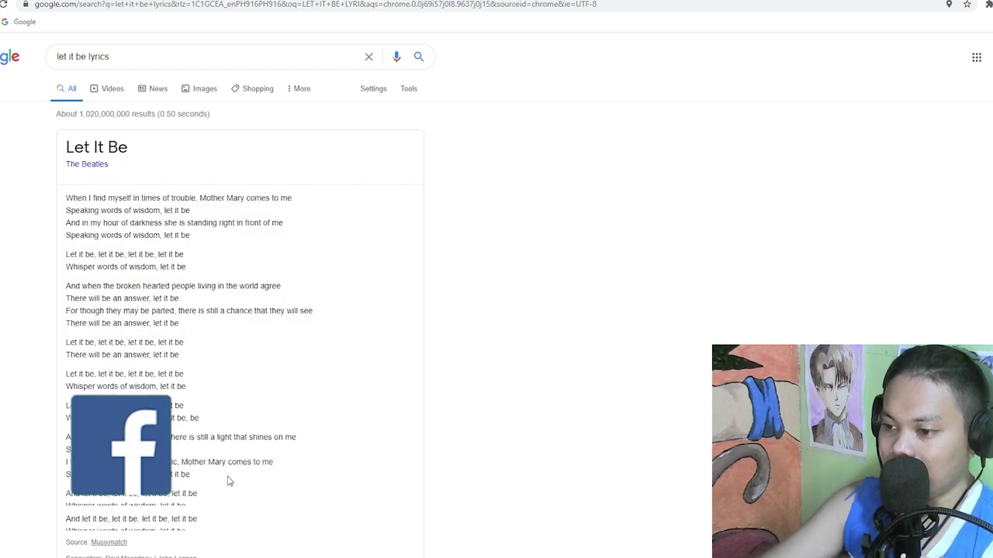
scroll(237, 457, down, 2)
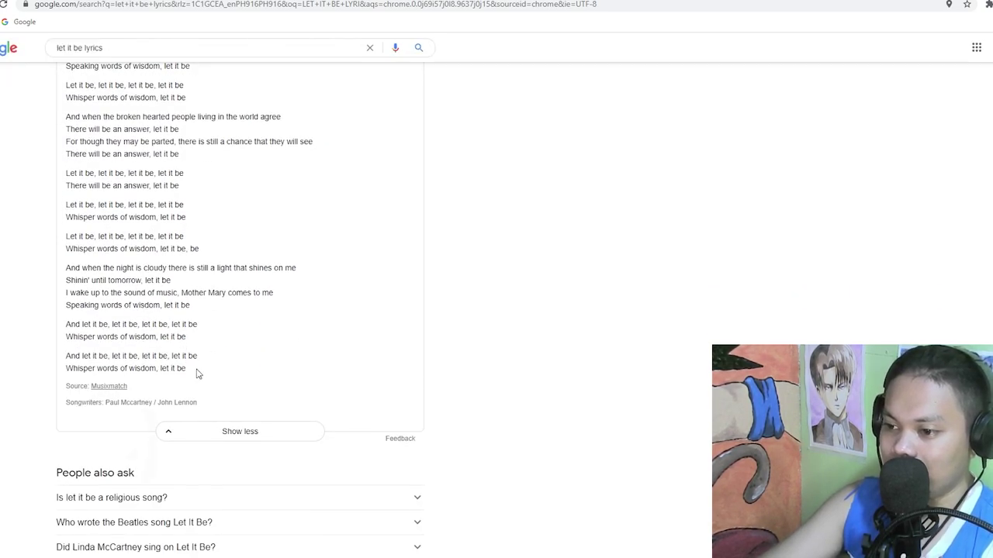
mouse_move(197, 374)
mouse_down()
mouse_move(89, 198)
mouse_move(71, 196)
mouse_up()
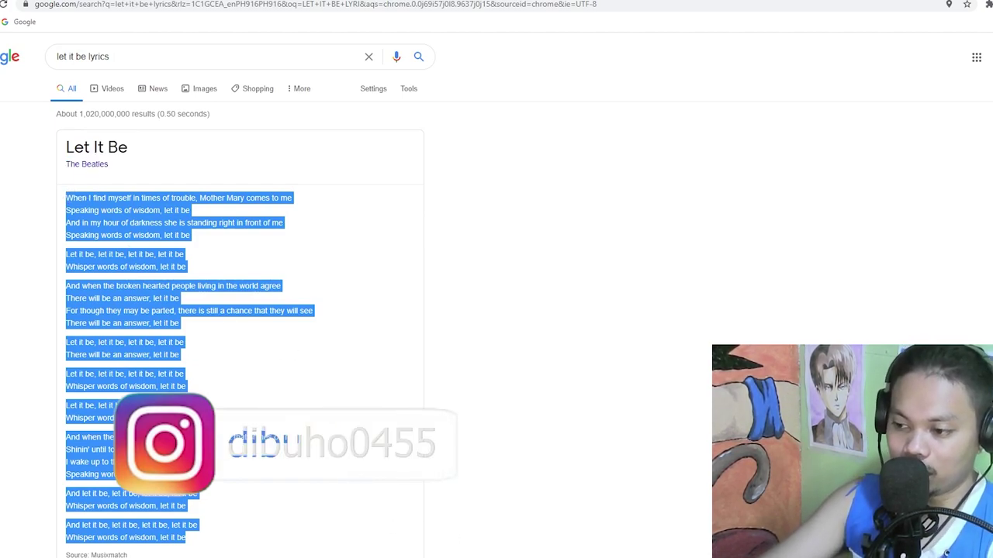
Paste the Let It Be lyrics into the Word document, replacing the word SUNSET
click(505, 498)
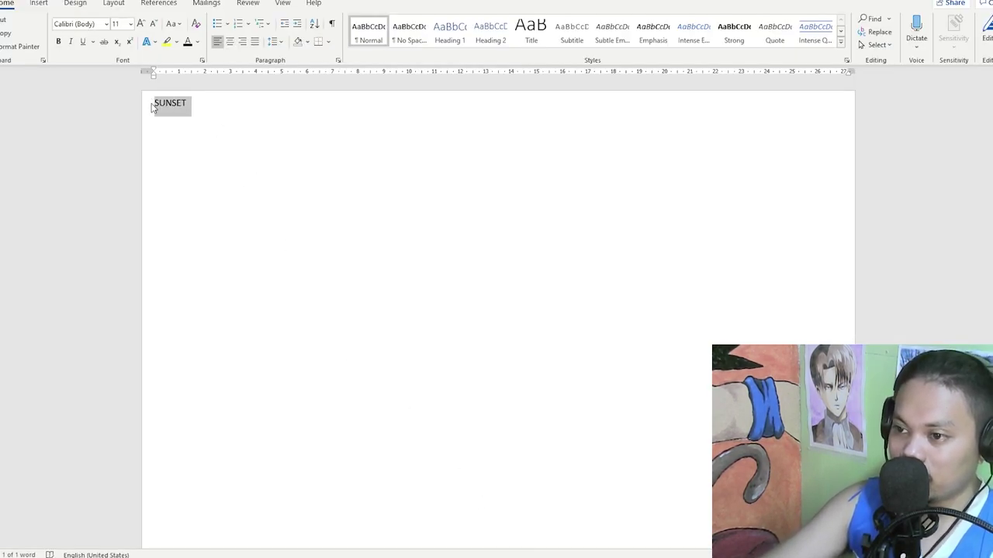
key(ctrl+v)
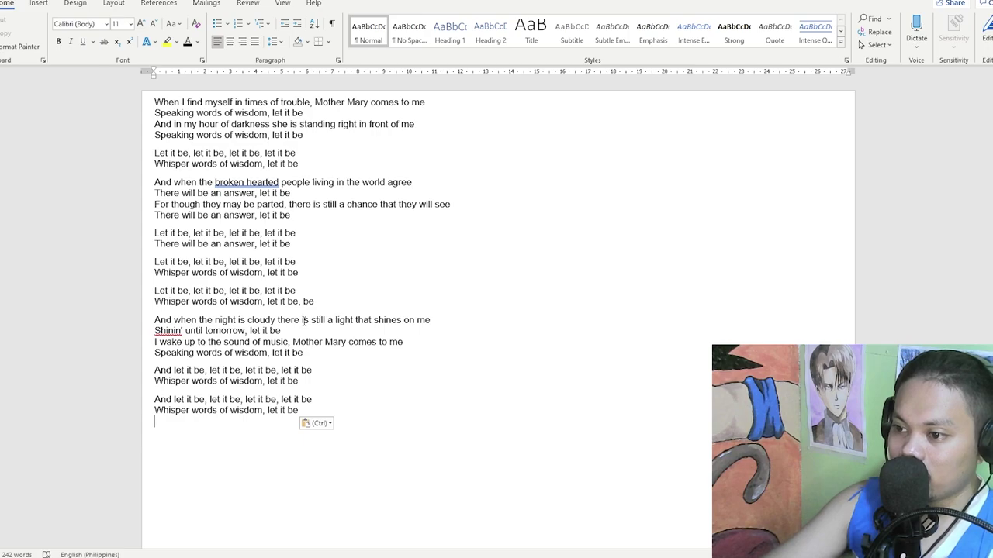
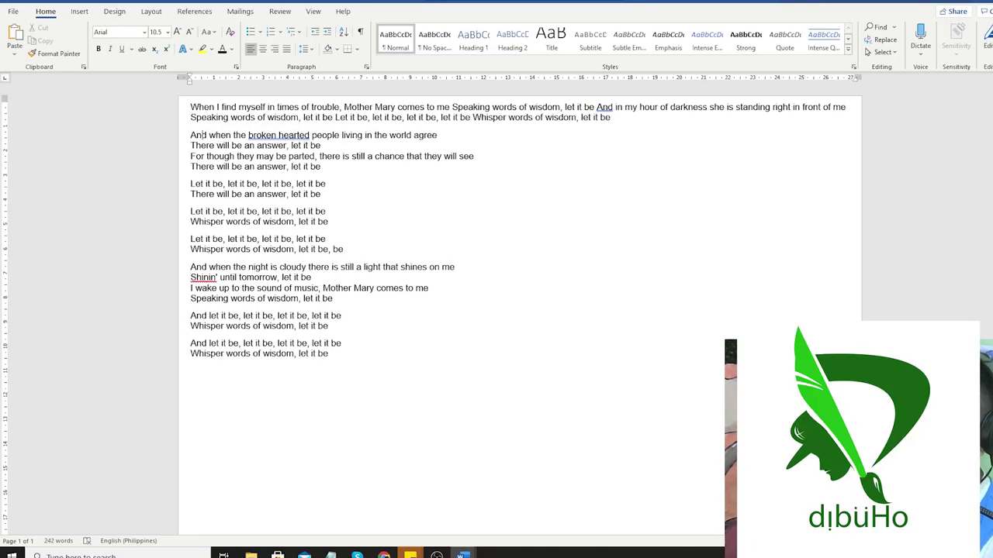
Join the "broken hearted" line onto the line above, then make all the lyrics bold
key(BackSpace)
key(ctrl+a)
key(ctrl+b)
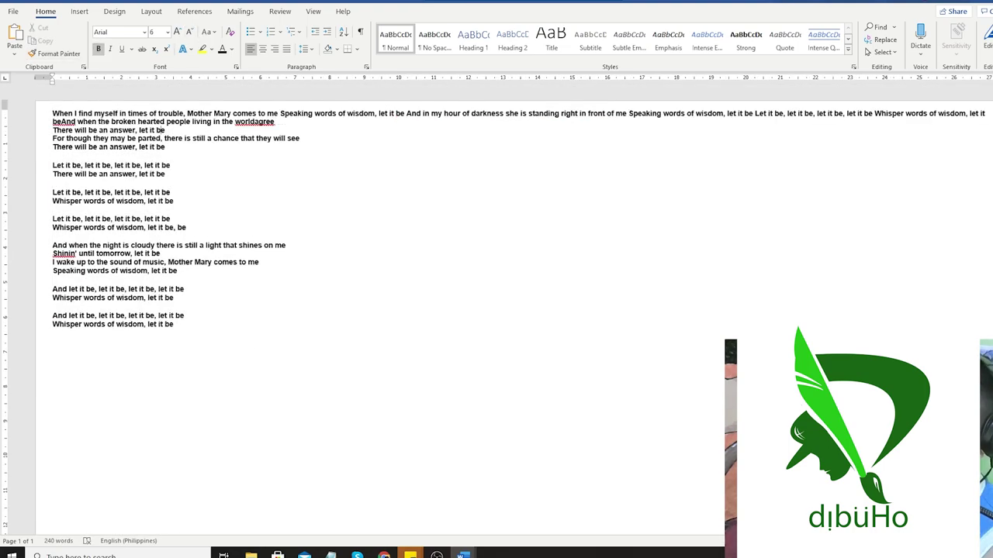
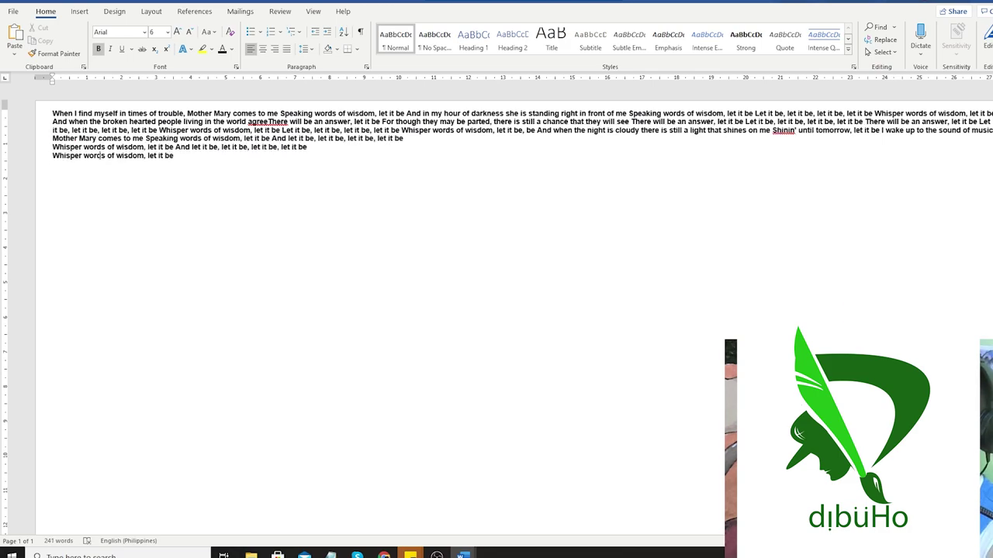
key(Delete)
Join the separate lyric lines into one continuous block and paste a copy of it
drag(930, 139, 913, 142)
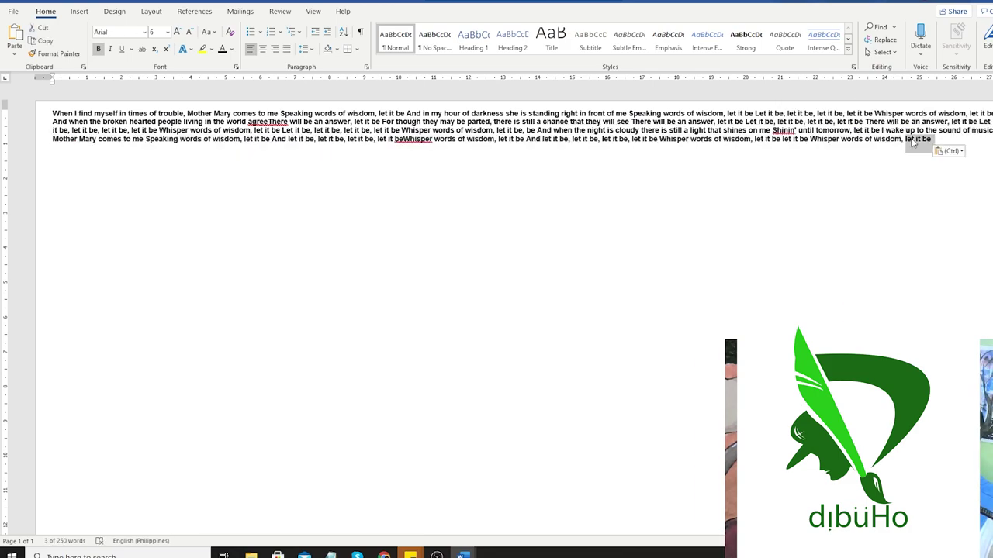
key(ctrl+a)
key(ctrl+v)
key(ctrl+v)
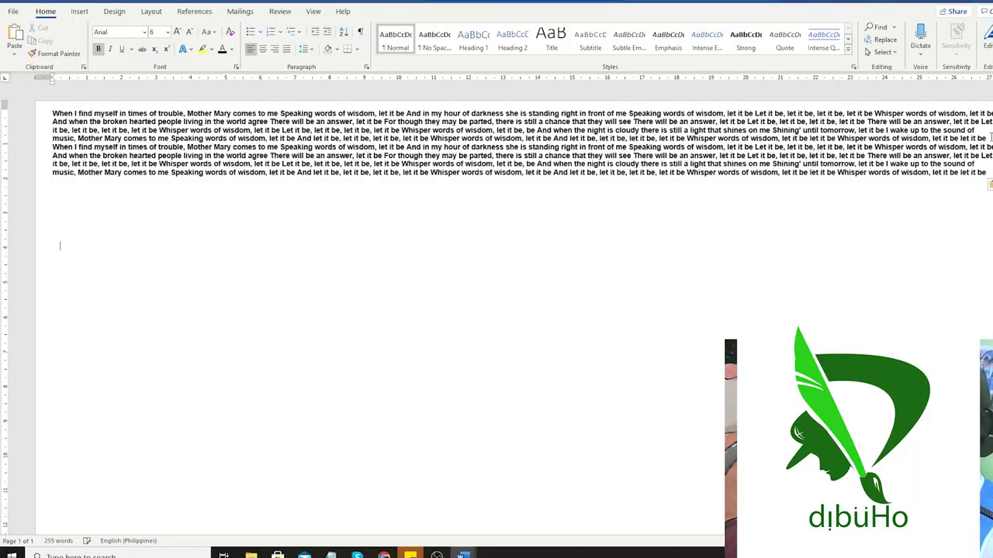
Keep copying and pasting the whole text until it fills two pages (5355 words)
key(ctrl+v)
key(ctrl+v)
key(ctrl+a)
key(ctrl+c)
key(ctrl+v)
key(ctrl+v)
key(ctrl+a)
key(ctrl+c)
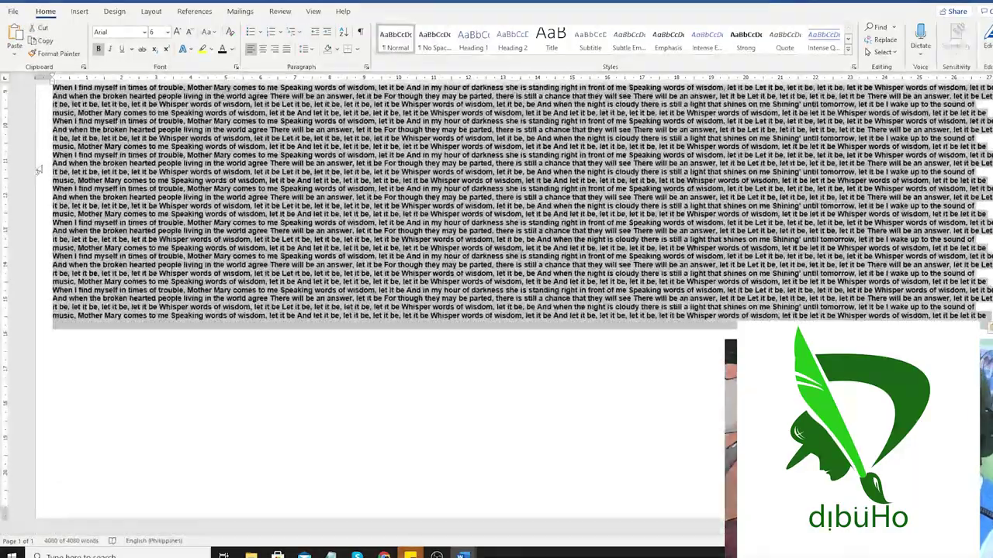
key(ctrl+v)
key(ctrl+v)
key(ctrl+v)
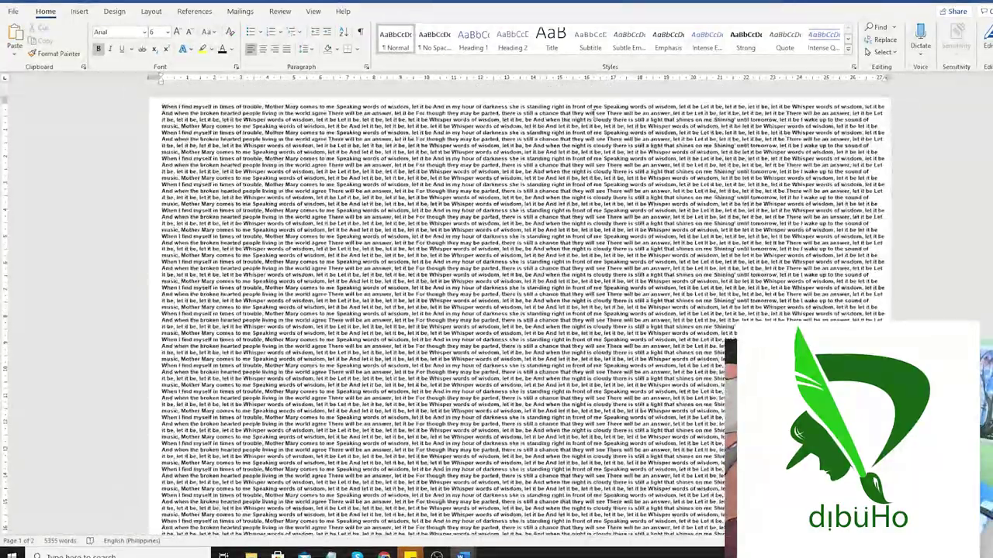
key(ctrl+a)
Colour most of the repeated lyrics gold with Font Color
mouse_move(380, 307)
mouse_down()
mouse_move(380, 417)
mouse_move(466, 489)
mouse_up()
click(230, 48)
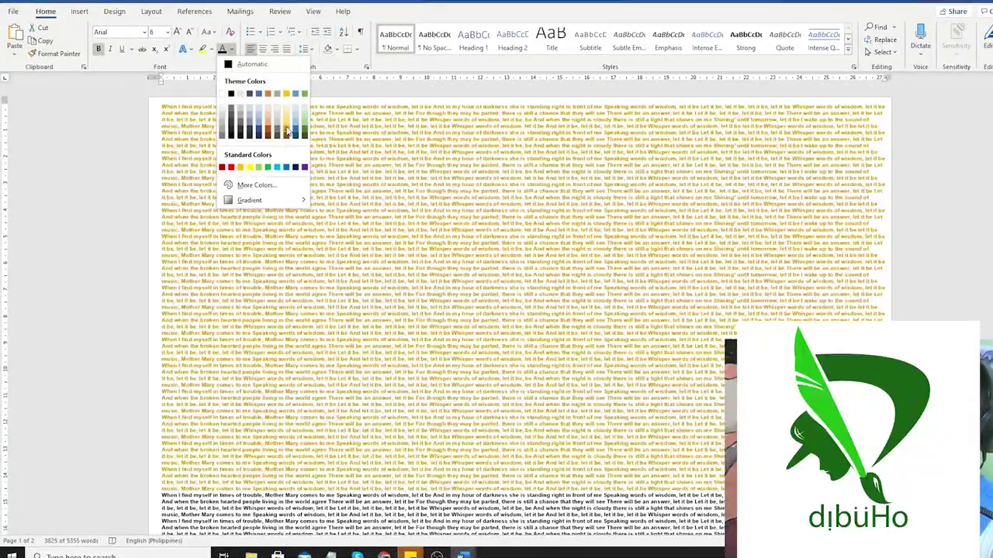
click(287, 133)
click(167, 368)
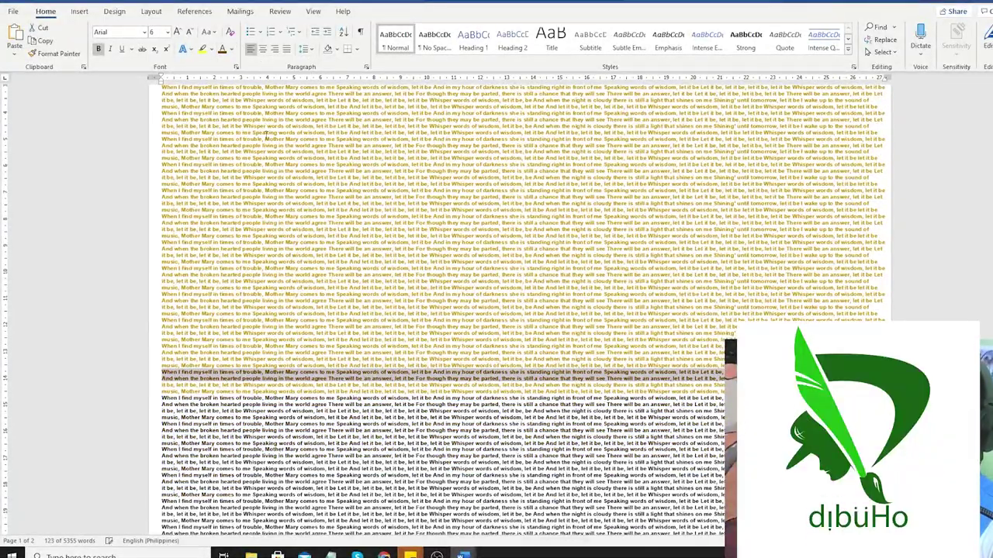
click(461, 359)
Select phrases in the lower lines, including 'Whisper words of wisdom', for recolouring
drag(458, 358, 176, 359)
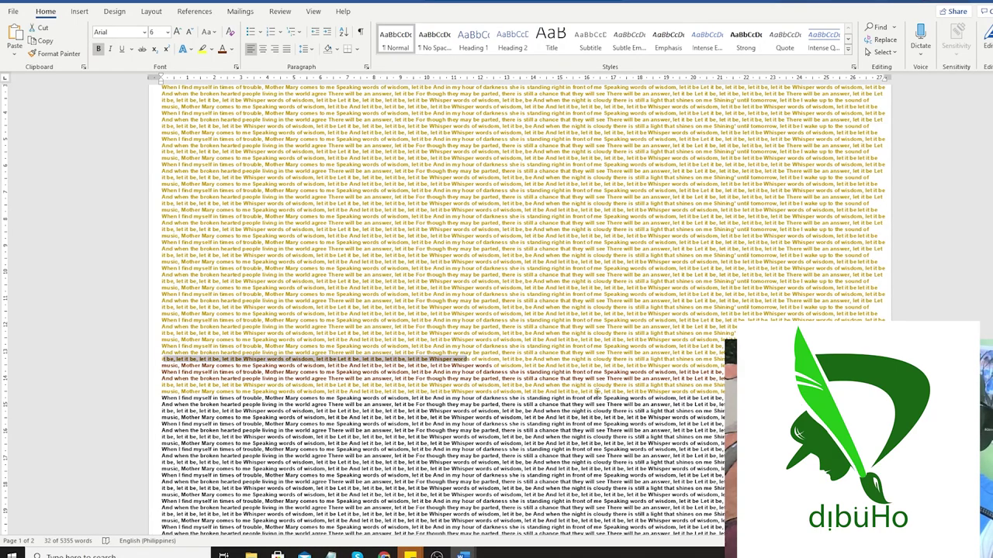
drag(260, 353, 410, 355)
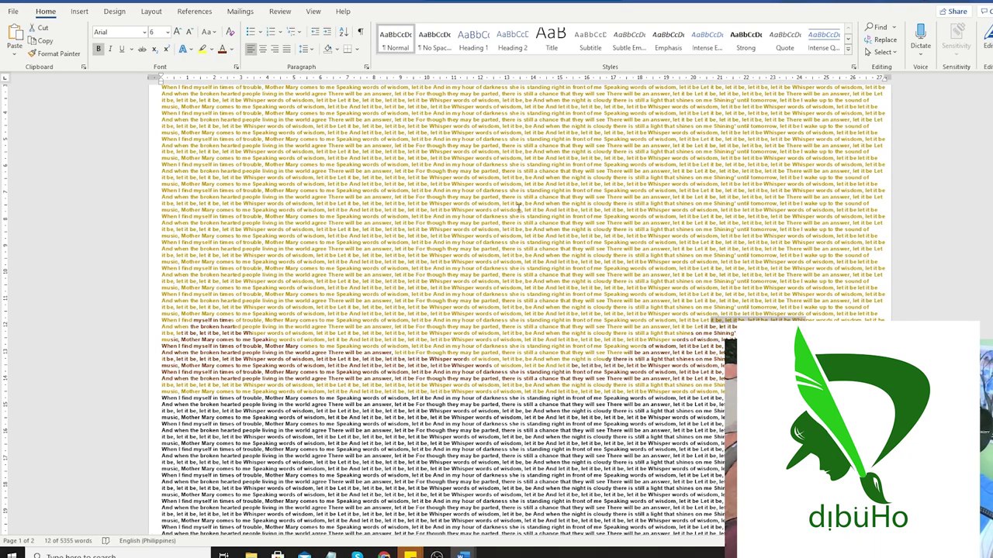
drag(235, 203, 311, 205)
click(232, 50)
key(Escape)
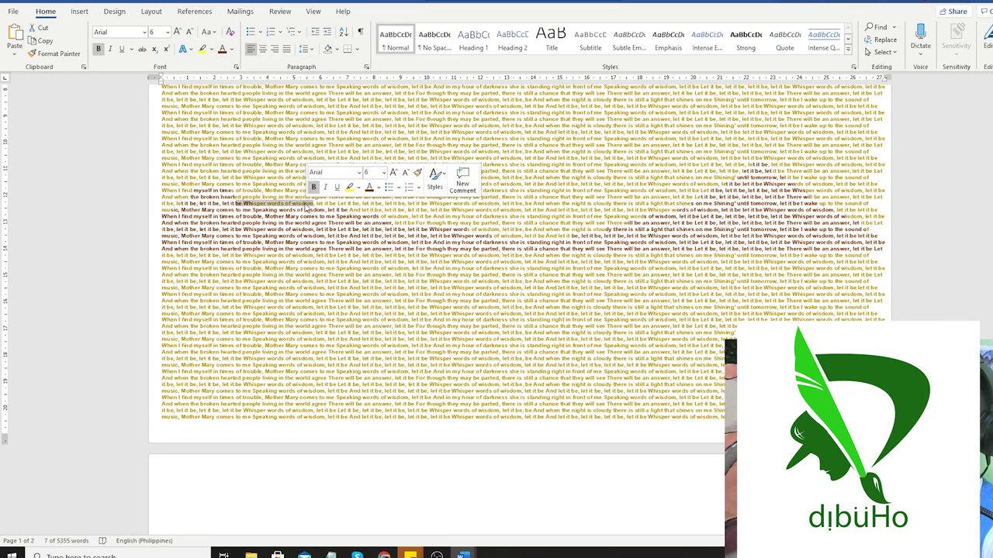
Select a full line further down and recolour it through the More Colors picker
scroll(310, 232, down, 2)
drag(161, 223, 499, 223)
click(231, 49)
click(248, 196)
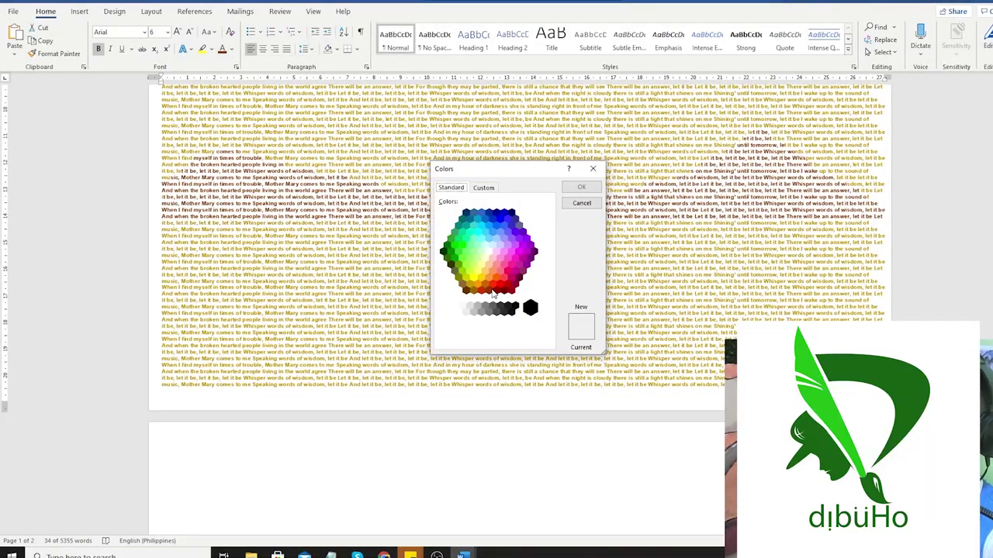
click(581, 187)
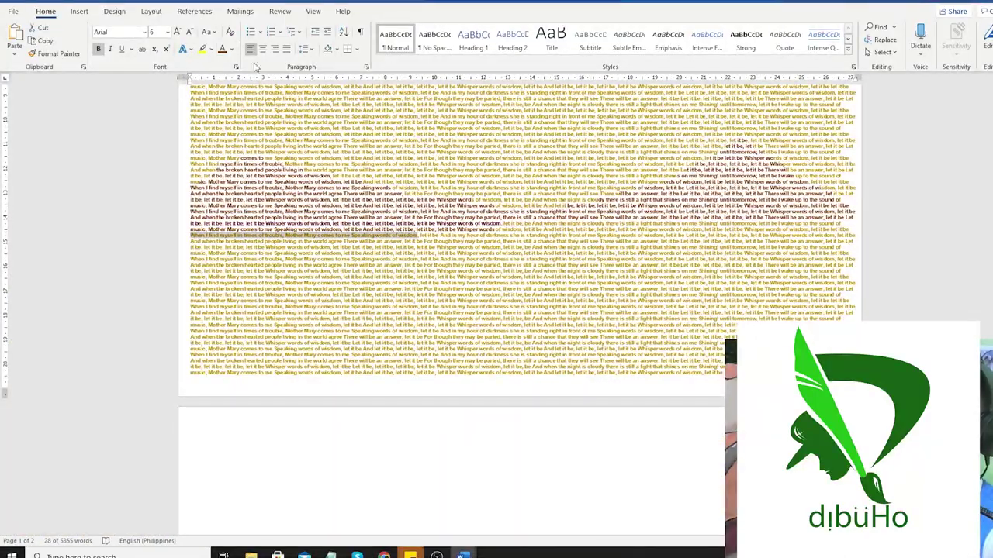
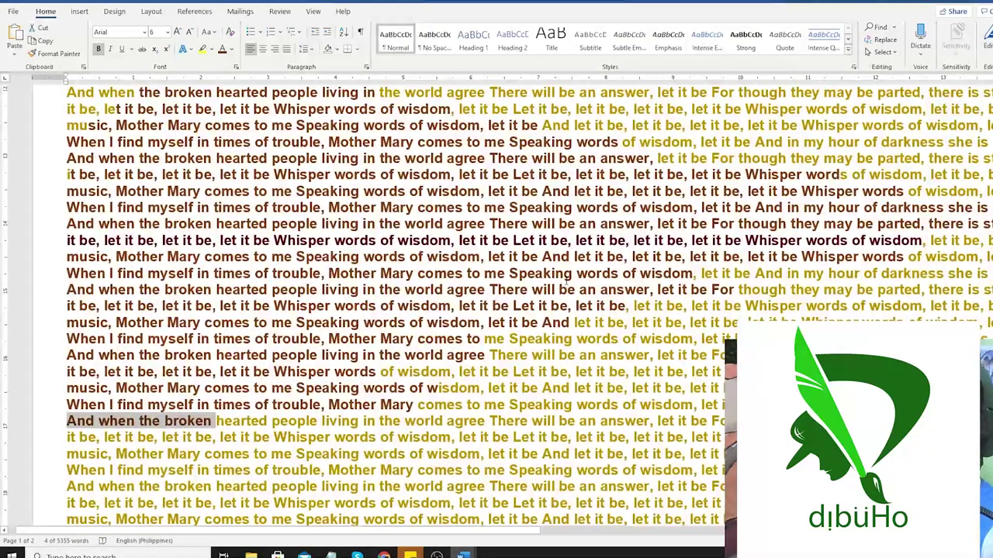
scroll(543, 240, up, 2)
Recolour a few more upper-left lyric runs, including 'music, Mother', in dark brown and black
click(571, 240)
scroll(902, 256, down, 1)
scroll(902, 256, down, 1)
drag(116, 220, 39, 220)
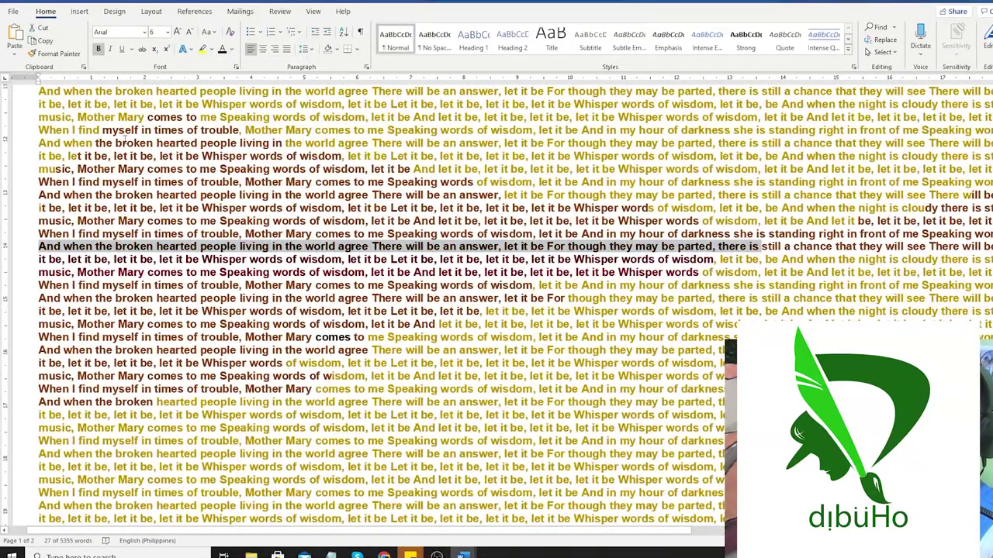
drag(71, 182, 60, 179)
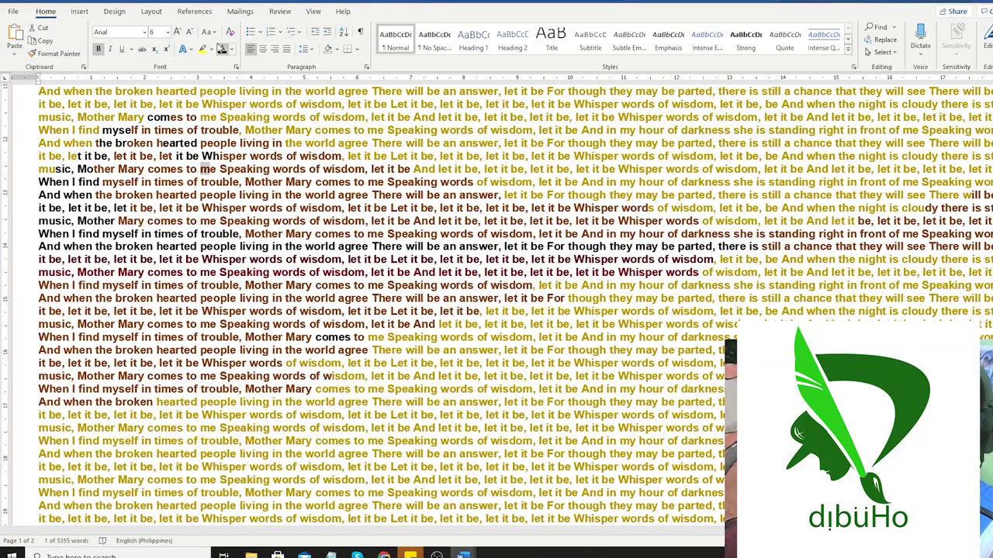
ctrl+scroll(439, 536, up, 5)
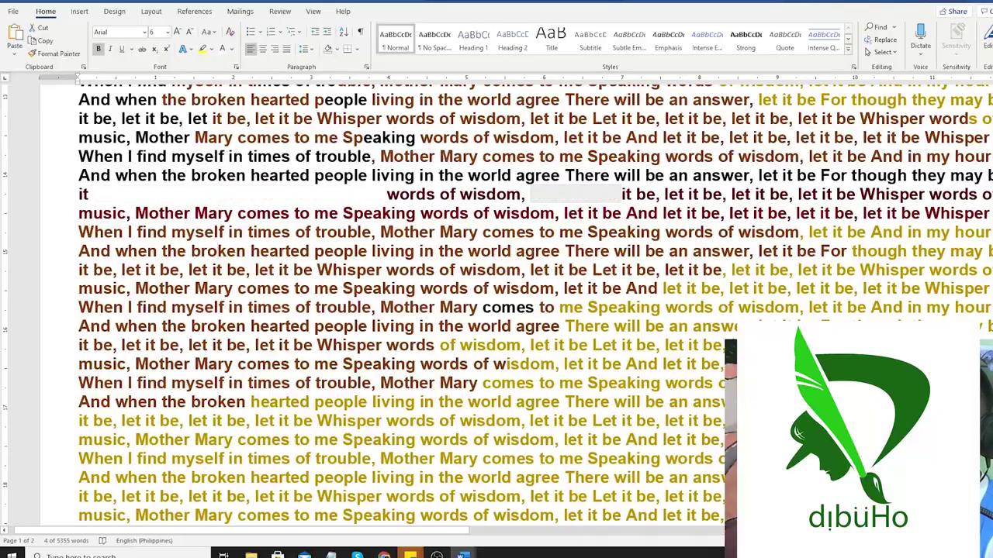
Turn the words 'they may' and the next run in the gold lyrics pale yellow
ctrl+scroll(481, 280, down, 5)
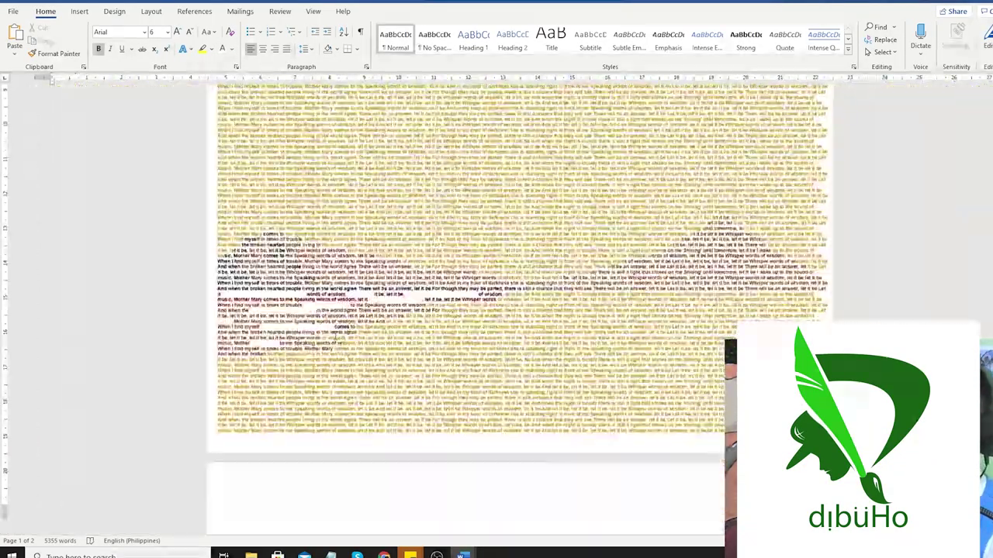
ctrl+scroll(471, 238, up, 5)
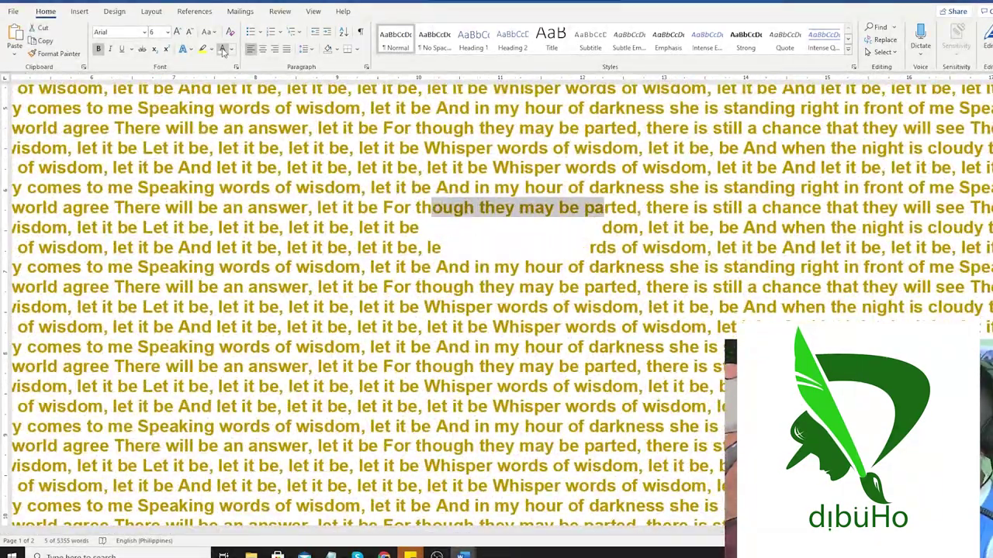
click(566, 148)
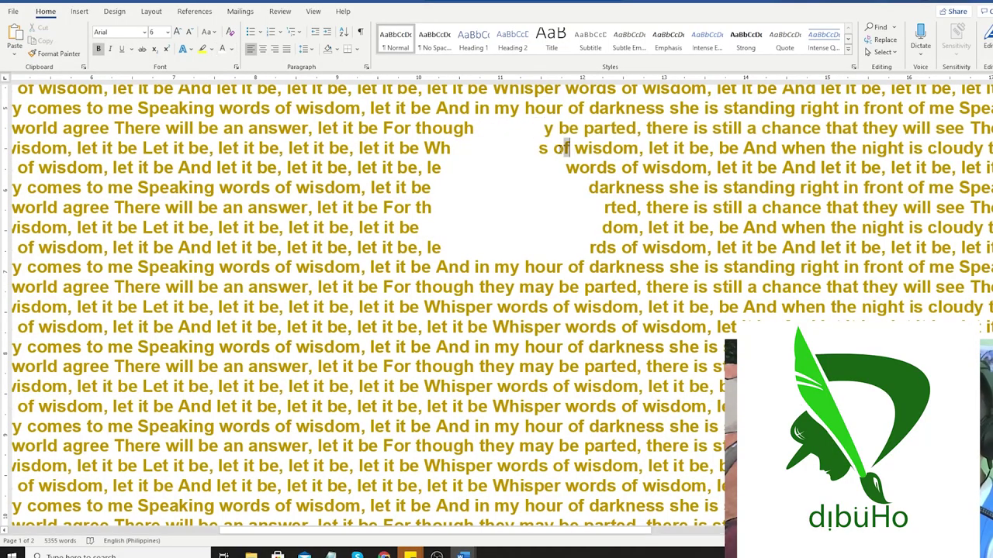
drag(479, 287, 554, 287)
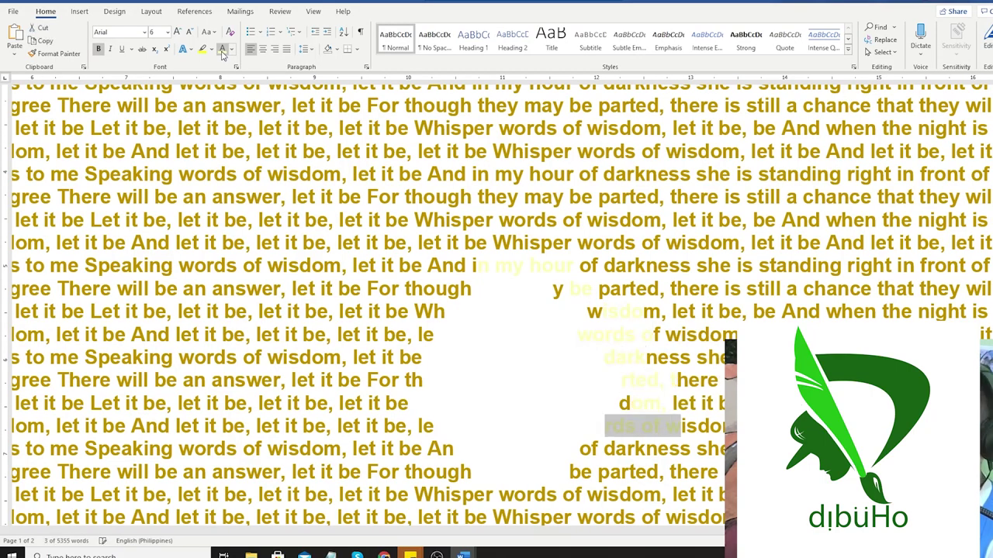
click(463, 233)
scroll(463, 233, down, 4)
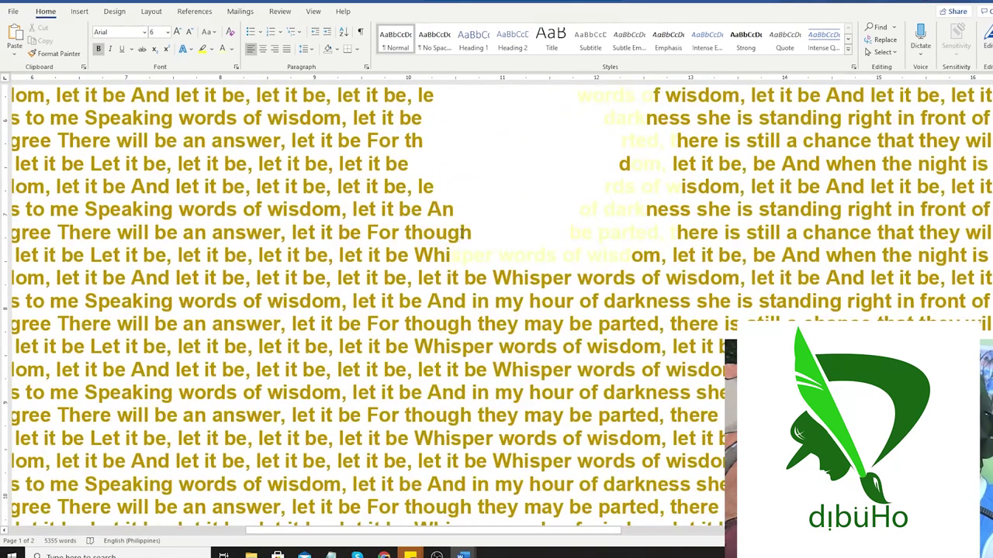
drag(462, 233, 405, 233)
click(225, 49)
Lighten more nearby runs to pale yellow, including 'let it be', a letter d and 'Whisper'
drag(455, 210, 399, 209)
click(224, 49)
click(224, 49)
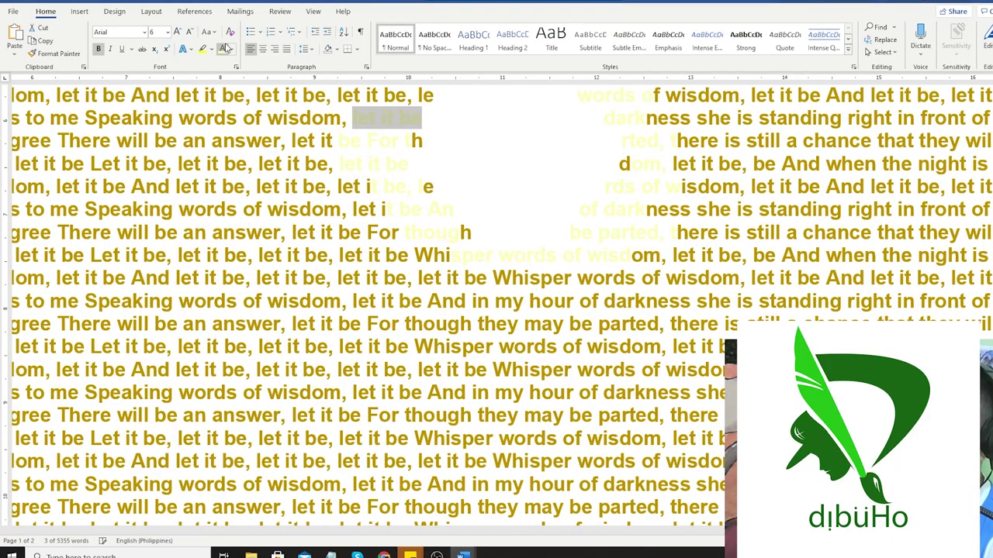
click(224, 49)
click(225, 49)
click(224, 49)
double_click(526, 370)
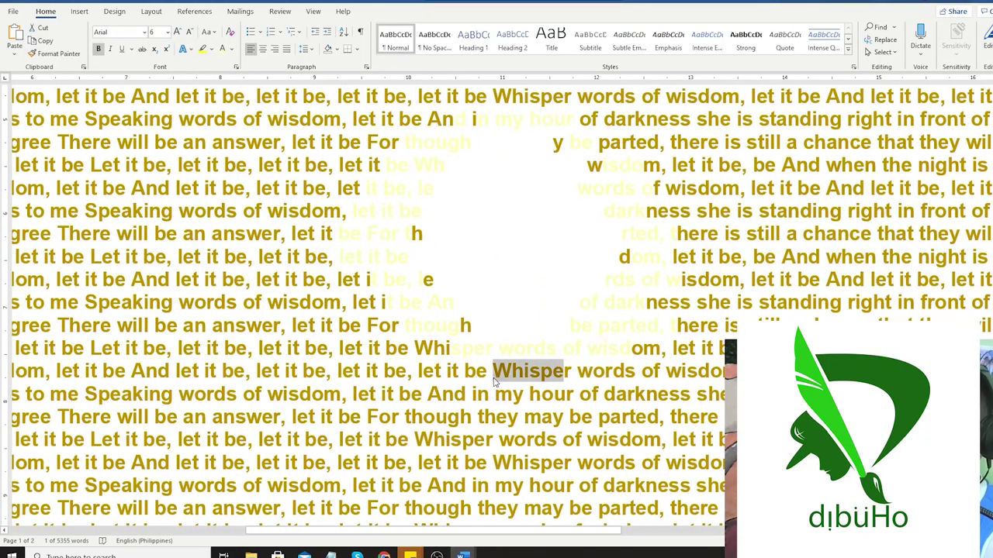
scroll(525, 370, down, 2)
click(224, 49)
ctrl+scroll(410, 197, down, 3)
ctrl+scroll(409, 196, up, 1)
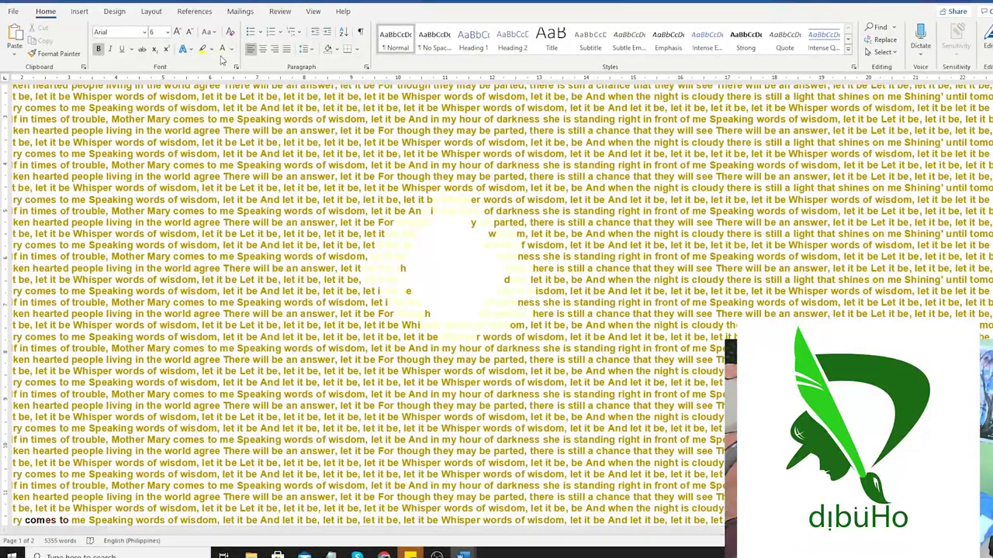
Turn more runs below the light patch pale yellow, including the words before 'For'
mouse_move(461, 188)
mouse_down()
mouse_move(425, 189)
mouse_move(435, 176)
mouse_move(362, 200)
mouse_move(349, 222)
mouse_move(323, 234)
mouse_move(259, 245)
mouse_up()
click(224, 49)
click(224, 49)
click(224, 49)
click(224, 49)
click(224, 49)
click(224, 49)
drag(365, 256, 237, 256)
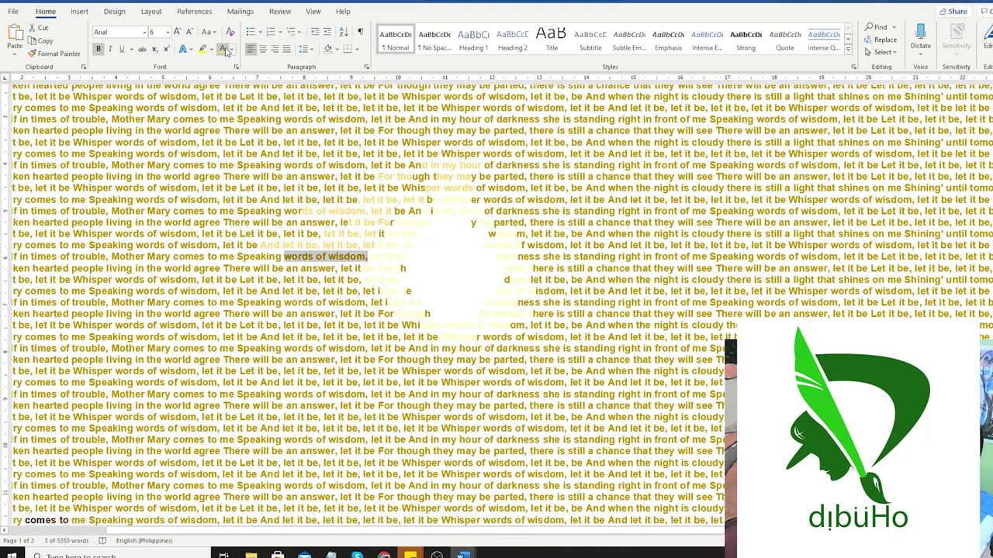
click(224, 49)
click(224, 49)
drag(377, 314, 349, 313)
click(225, 48)
drag(420, 325, 387, 325)
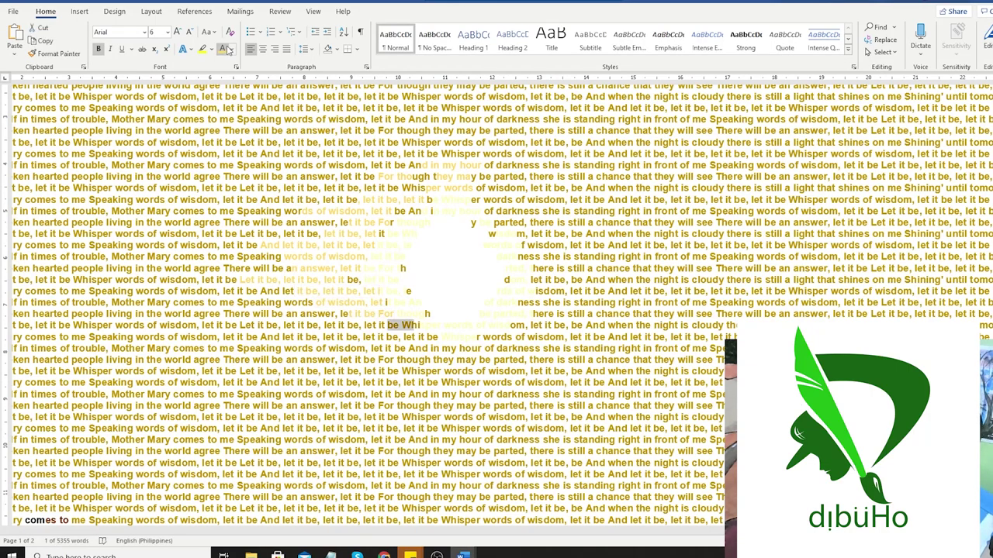
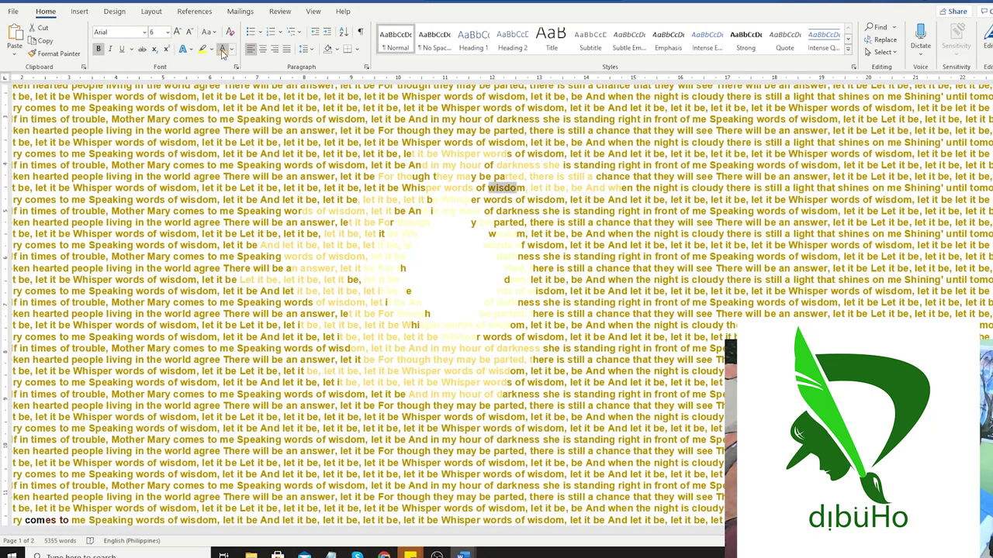
Recolour two runs of words in the upper face area with the pale font colour
drag(601, 223, 504, 222)
click(224, 49)
drag(632, 234, 571, 233)
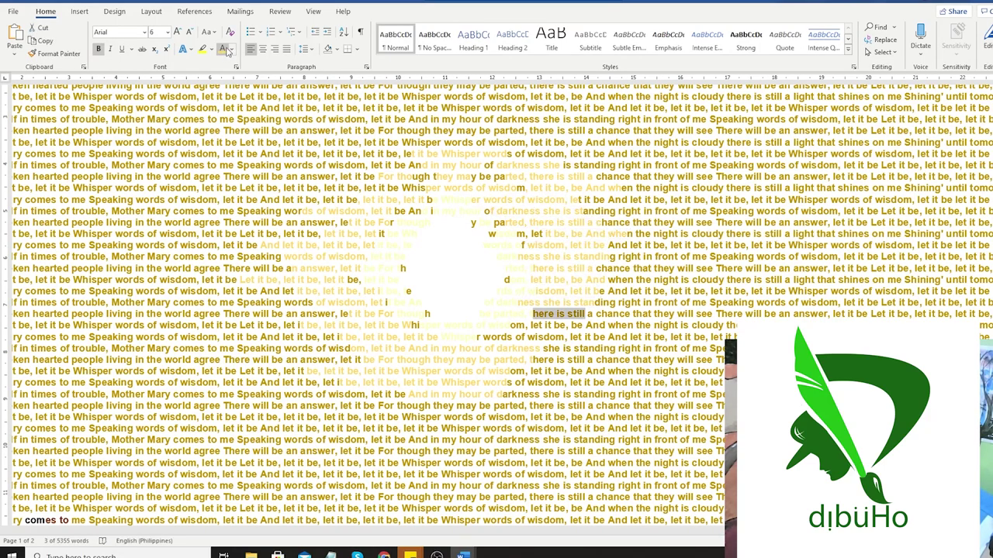
click(224, 48)
Give more words lower in the face a light shade, then pick a custom pale tone in More Colors
drag(591, 337, 483, 337)
click(224, 49)
drag(577, 359, 529, 360)
scroll(496, 311, down, 3)
click(230, 49)
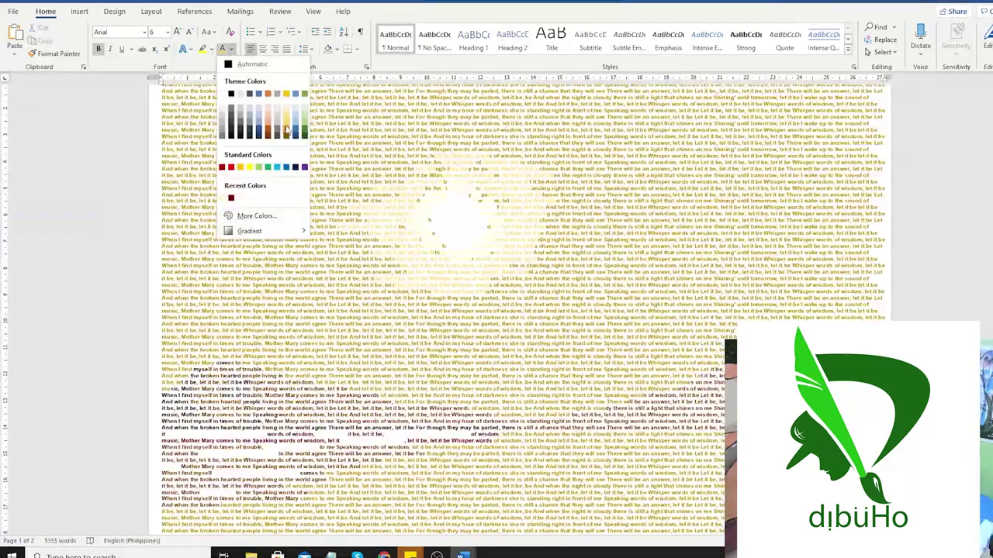
click(285, 131)
click(230, 49)
click(256, 216)
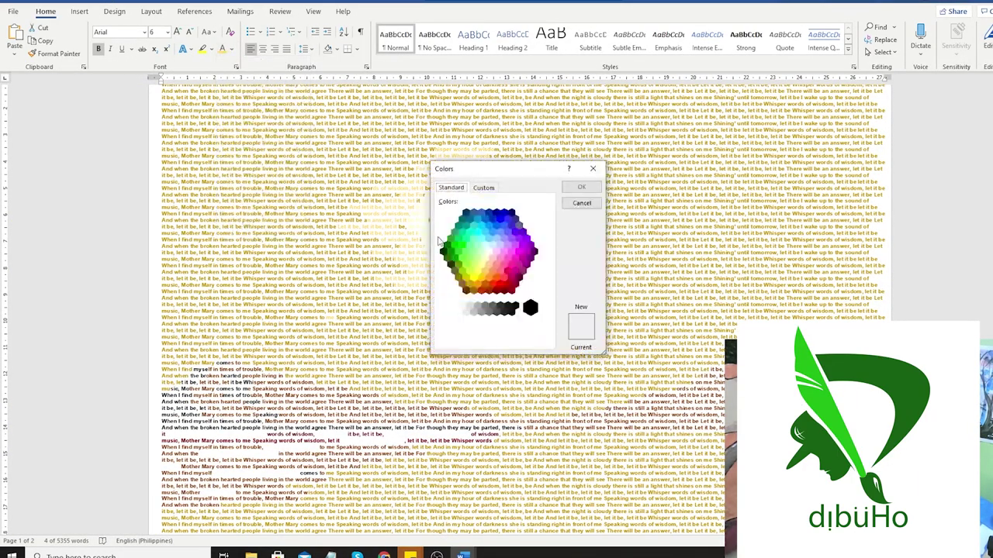
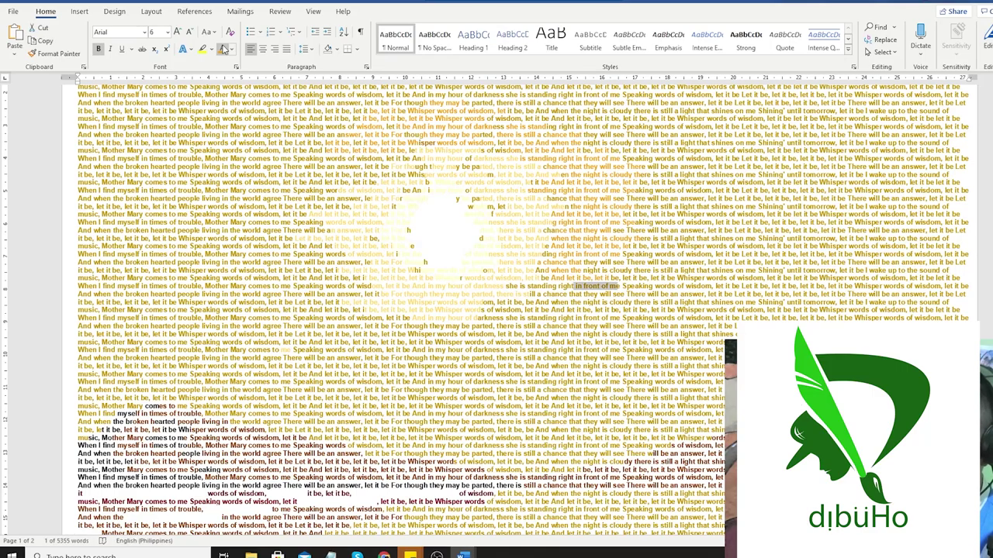
scroll(324, 143, up, 3)
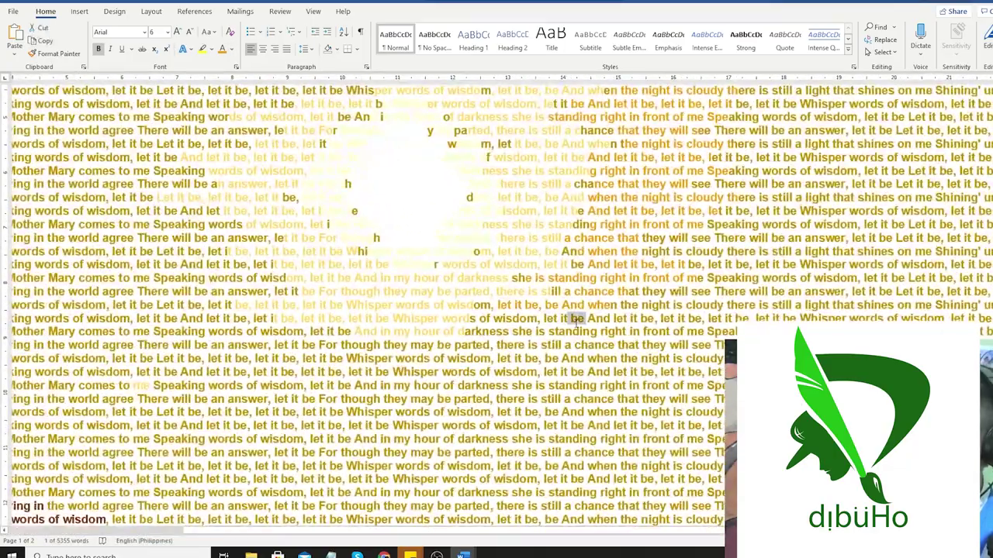
mouse_move(431, 359)
mouse_down()
mouse_move(584, 358)
mouse_move(140, 349)
mouse_up()
scroll(526, 468, down, 3)
scroll(527, 468, up, 3)
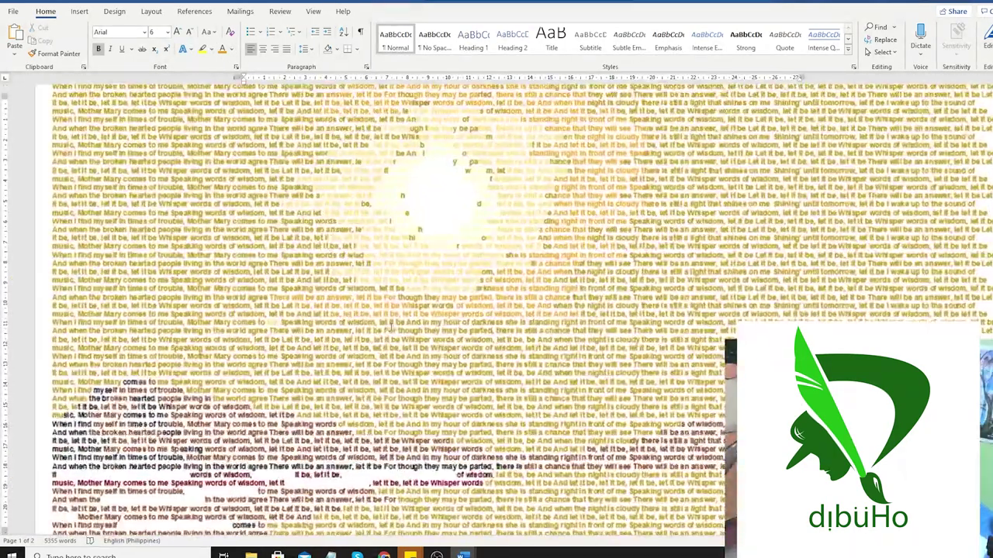
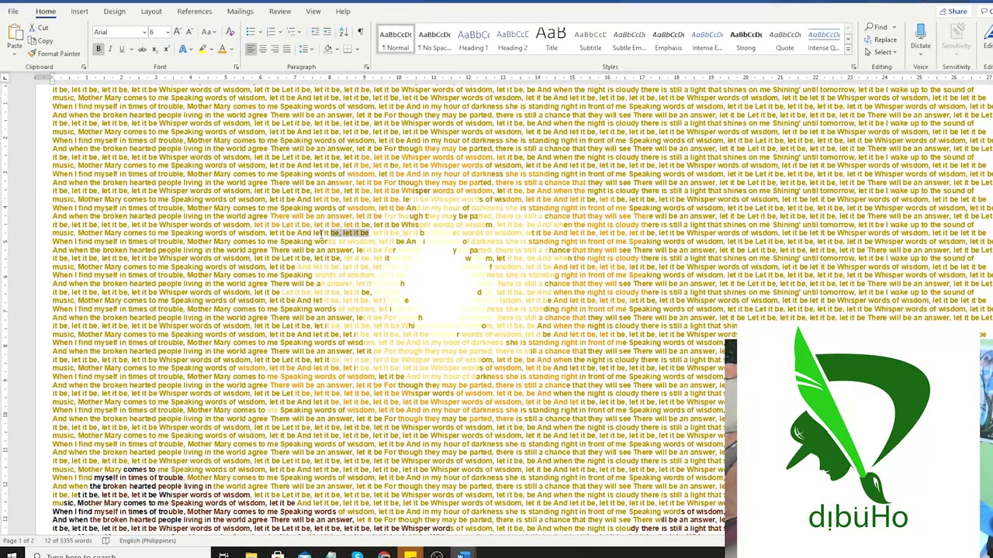
Select the next run of lyric words in the upper half for recolouring to gold
drag(282, 259, 326, 258)
scroll(310, 280, down, 1)
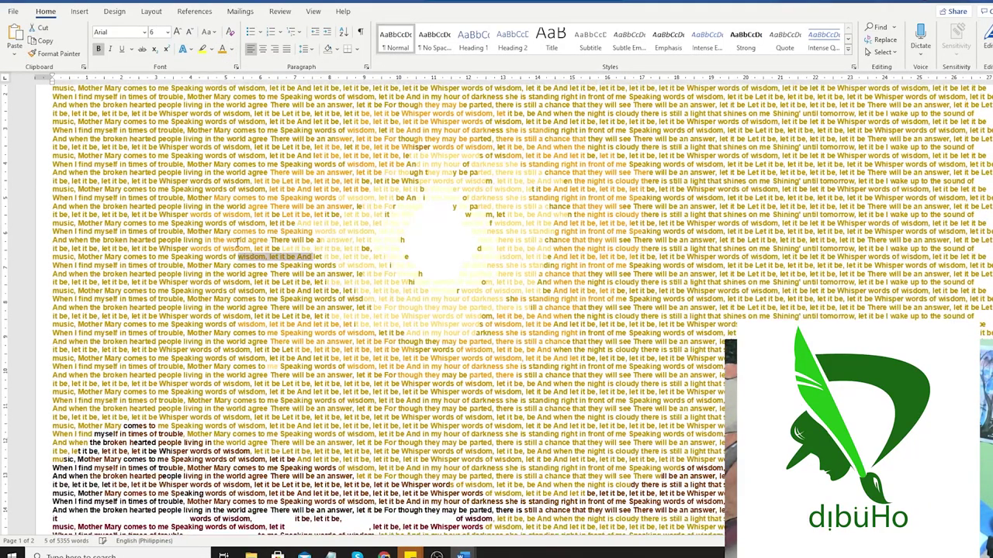
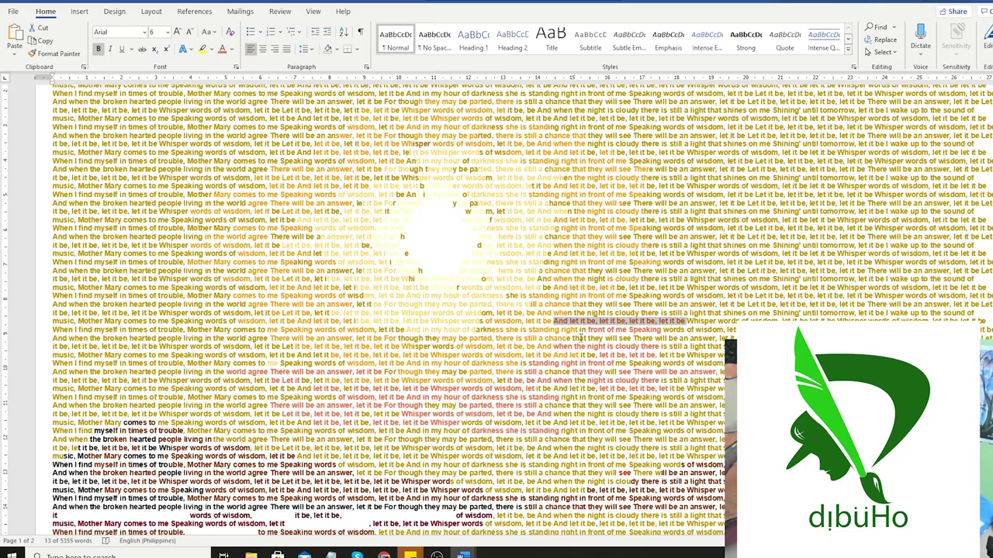
Select successive runs of lyric words, ending on a short phrase in the lower text
scroll(593, 316, up, 5)
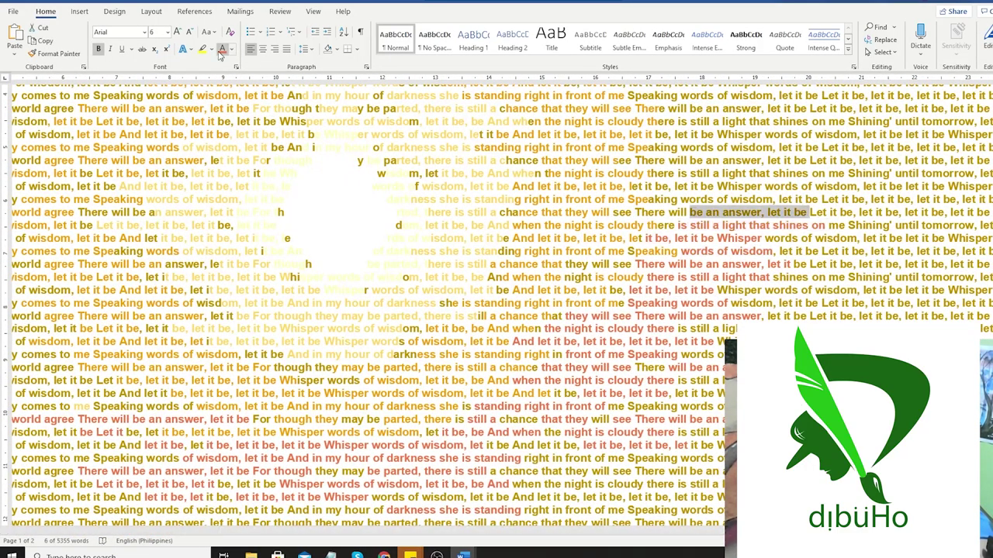
scroll(687, 239, down, 2)
scroll(605, 233, down, 3)
scroll(604, 234, up, 5)
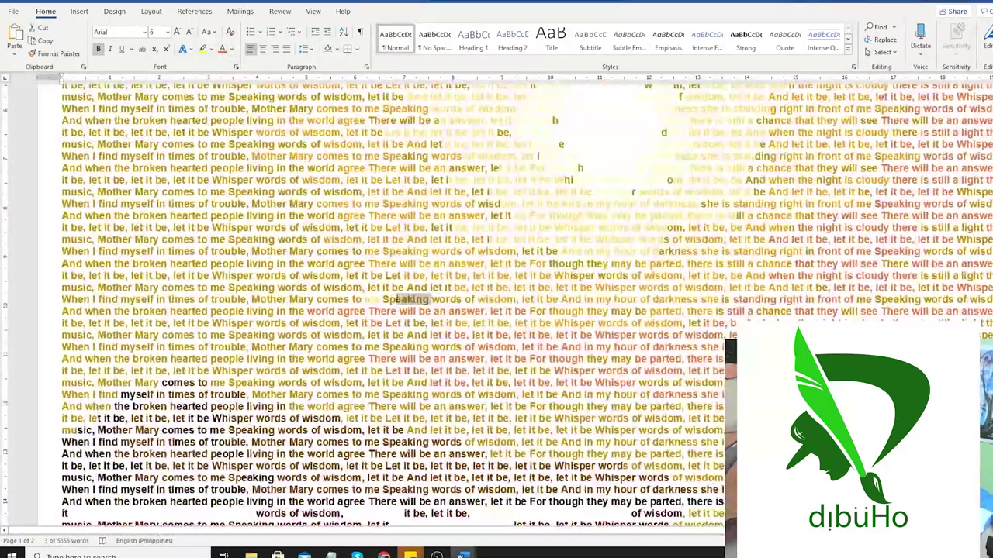
drag(277, 288, 452, 288)
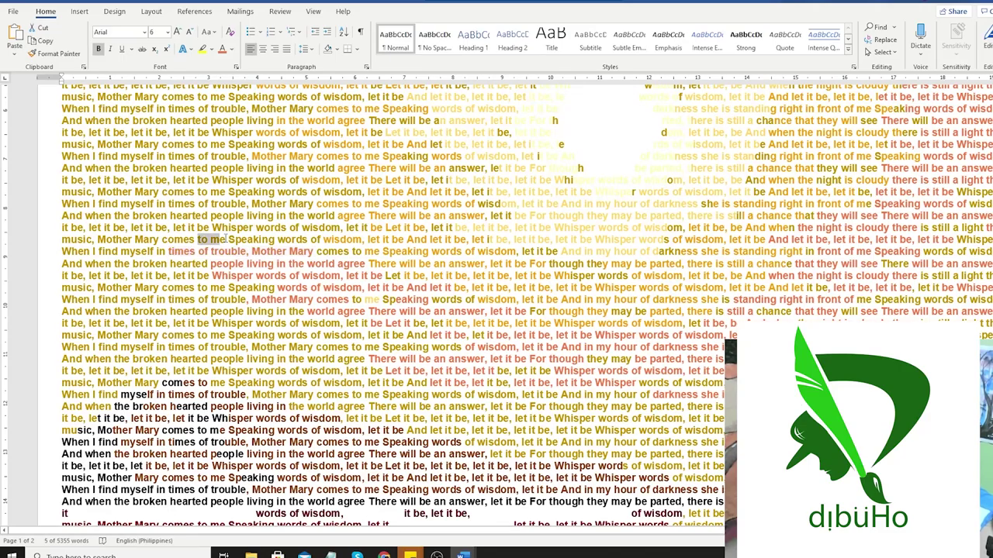
drag(168, 204, 288, 204)
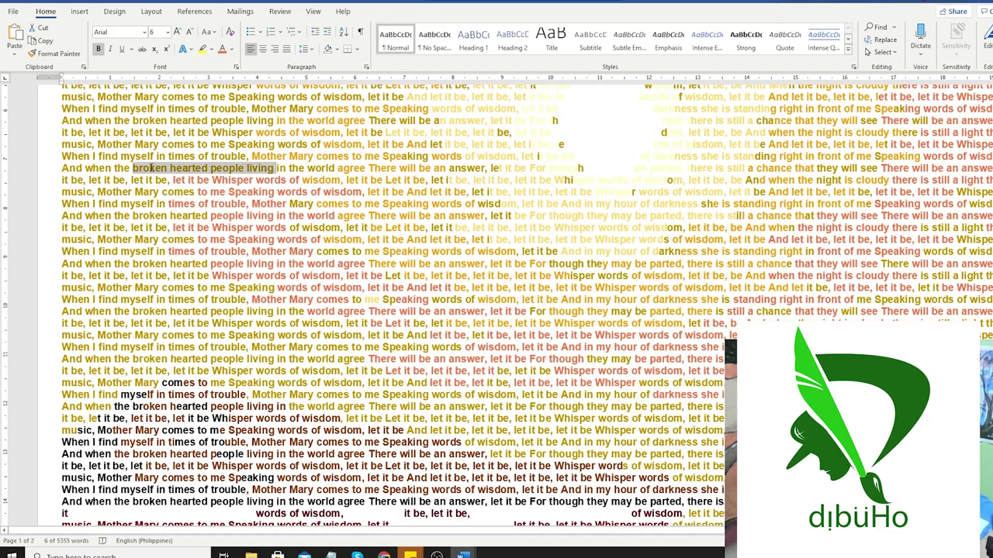
scroll(256, 202, down, 1)
drag(168, 250, 254, 251)
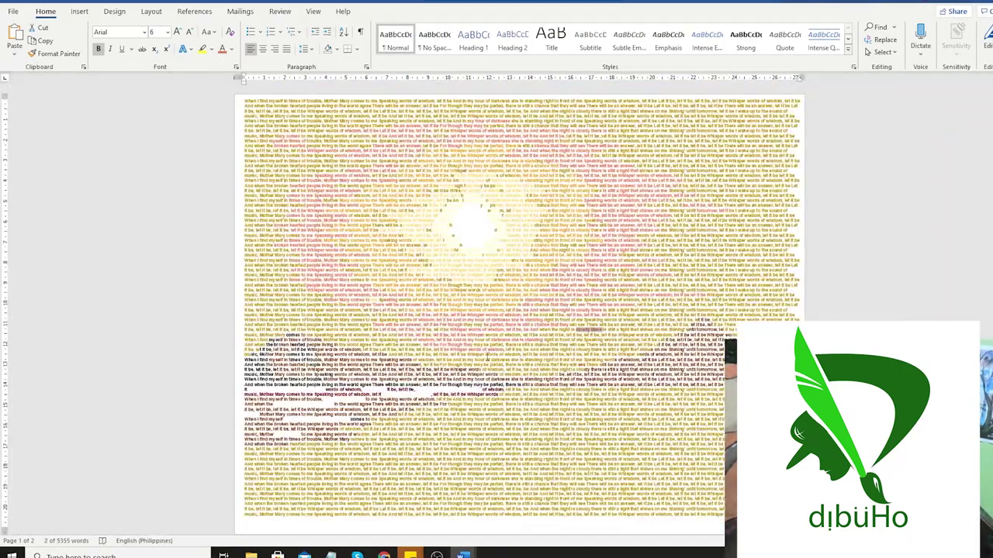
Colour the selected phrase custom golden yellow #E4C71C, then select words on the top line
click(231, 48)
click(246, 212)
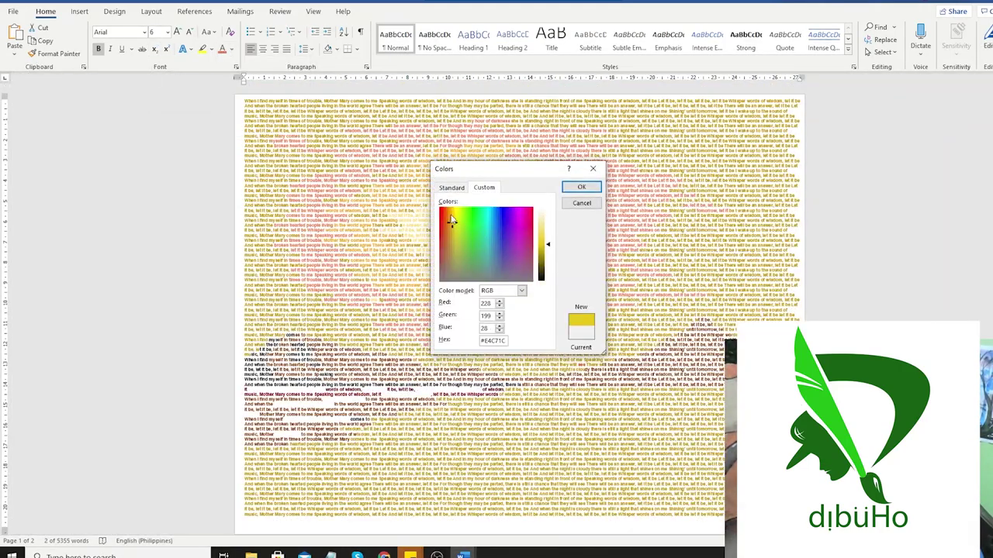
click(581, 187)
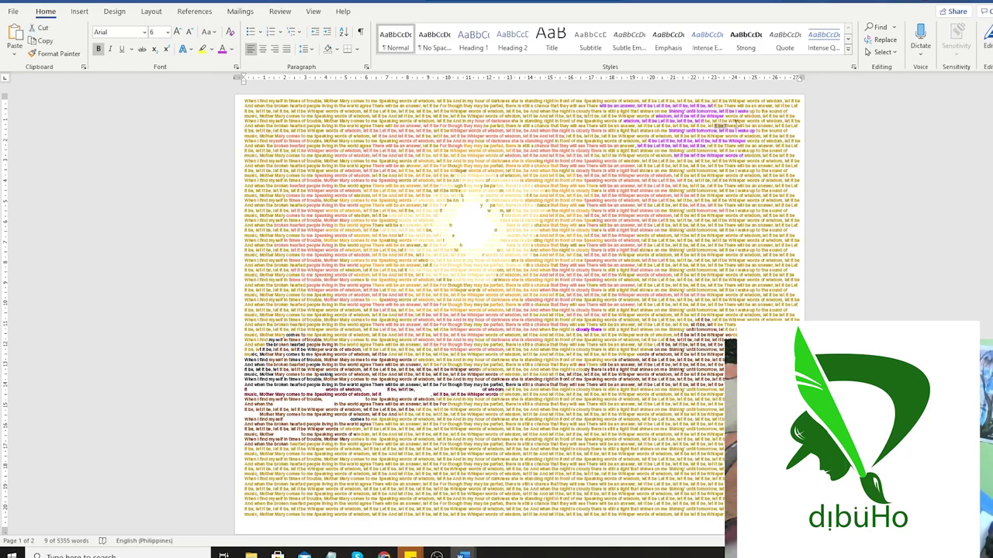
drag(660, 101, 555, 101)
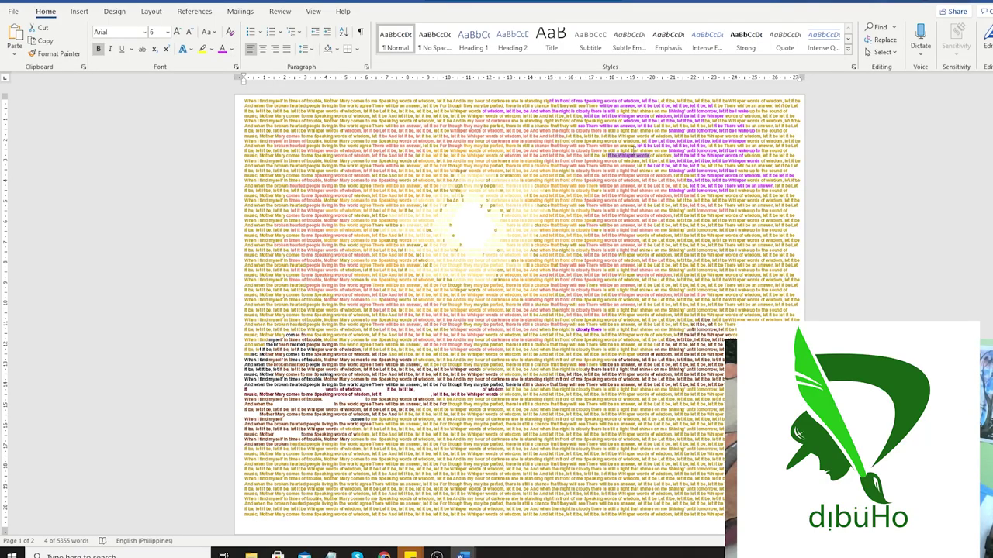
Deselect the text by clicking elsewhere on the page
click(721, 230)
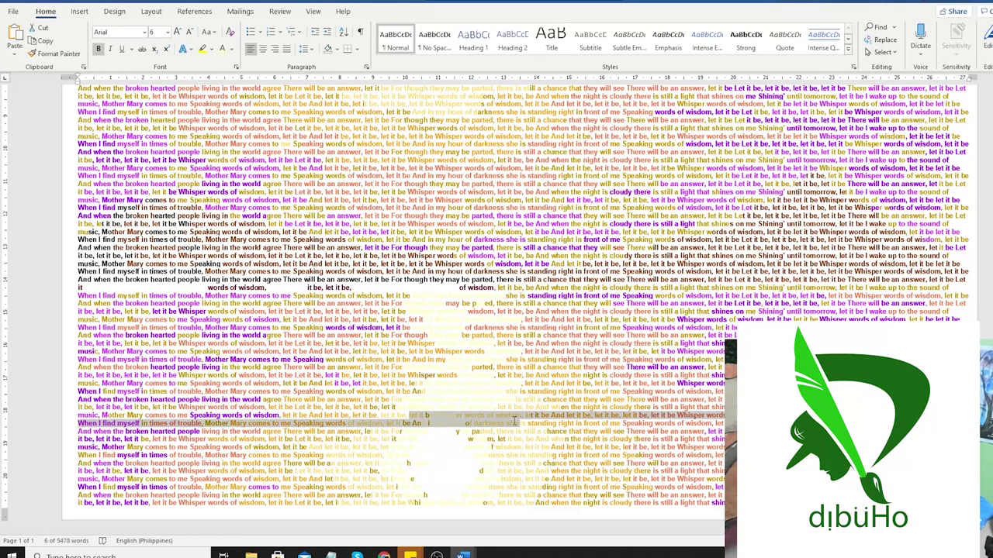
Give the selected upper-line words a new colour from the Font Color palette
ctrl+scroll(479, 421, up, 3)
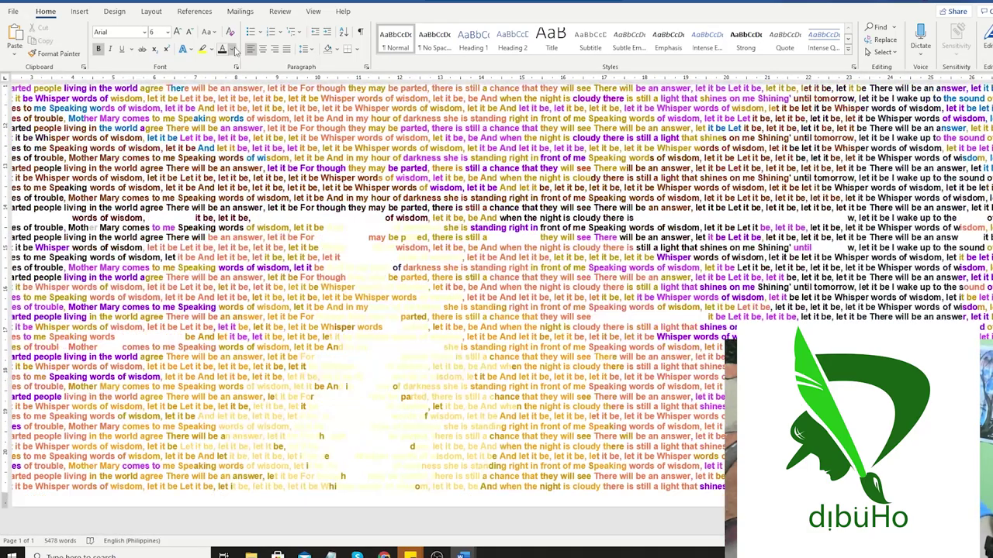
click(230, 49)
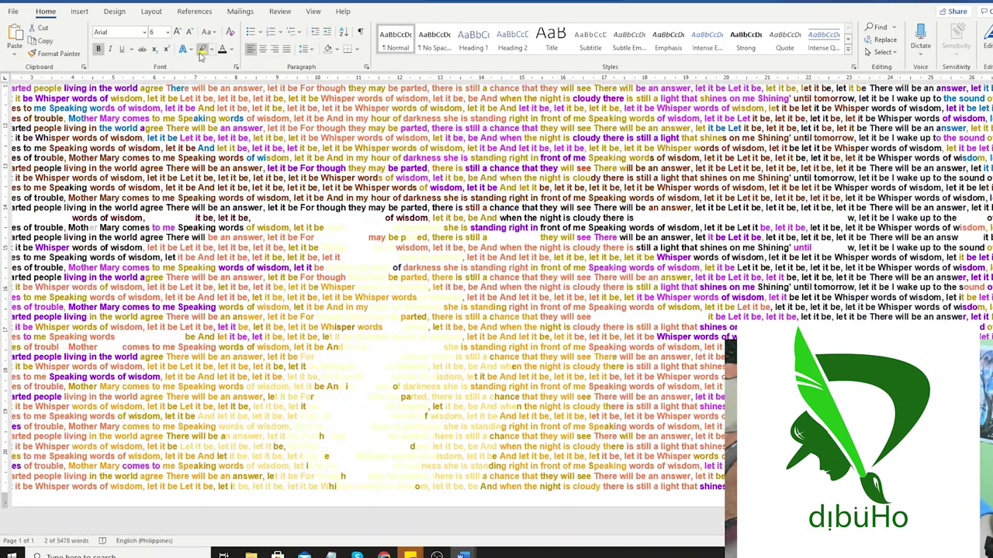
click(230, 49)
click(326, 146)
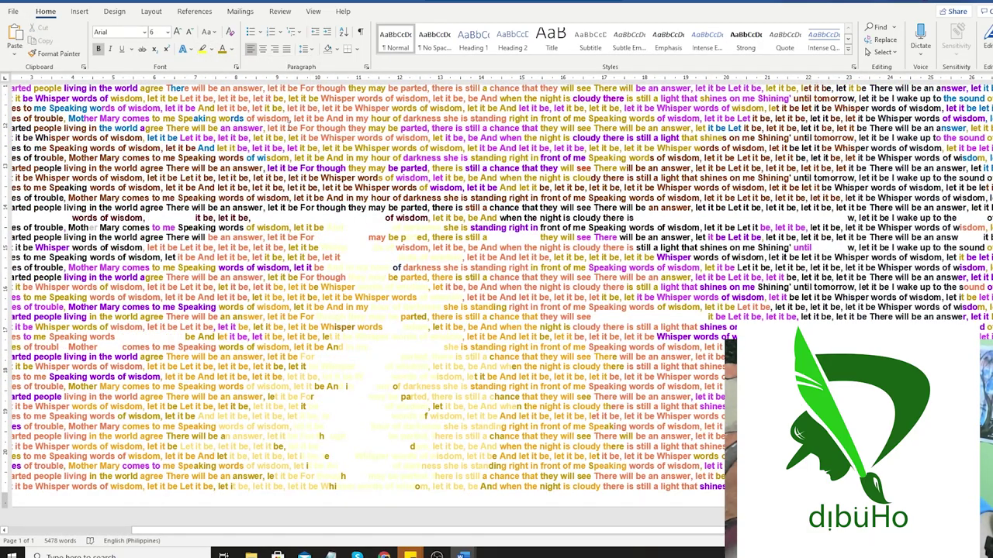
click(230, 49)
click(243, 113)
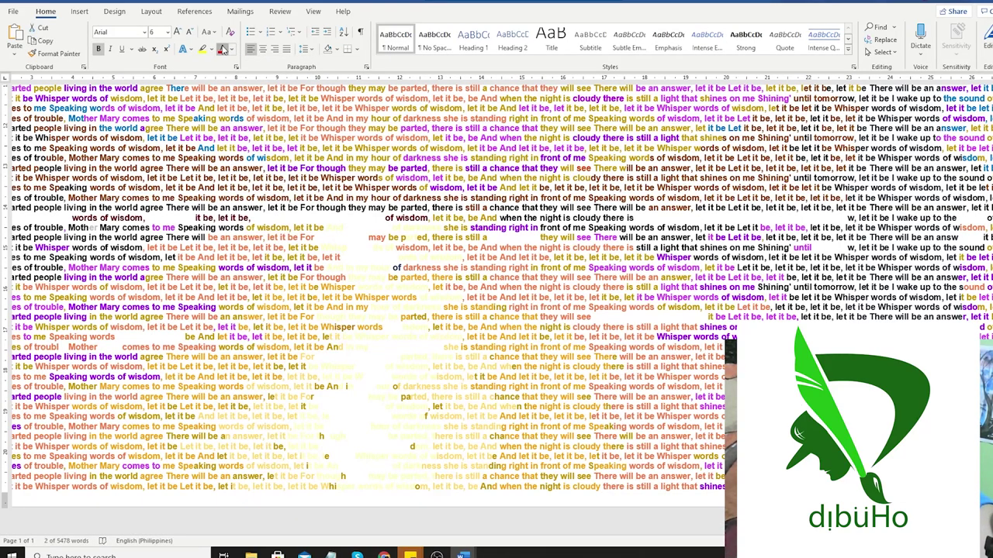
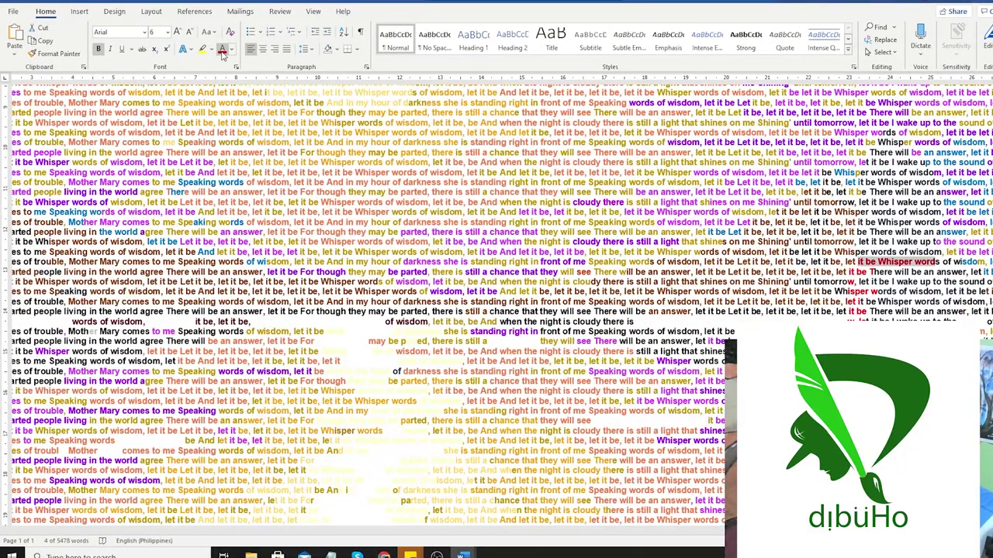
Recolour the word 'be' red and another selected lyric phrase cyan, scattered through the mosaic text
double_click(862, 231)
click(223, 49)
drag(858, 202, 887, 202)
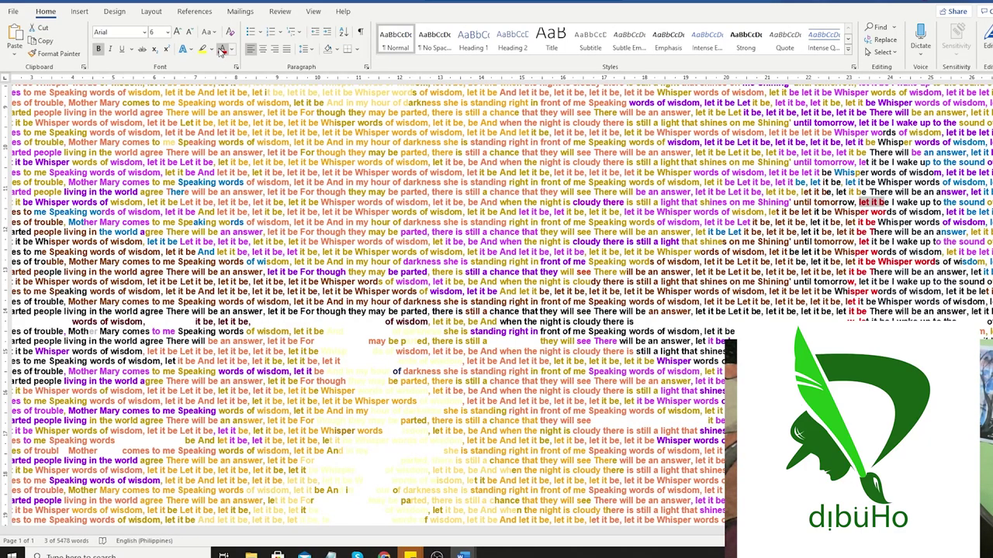
drag(861, 191, 935, 192)
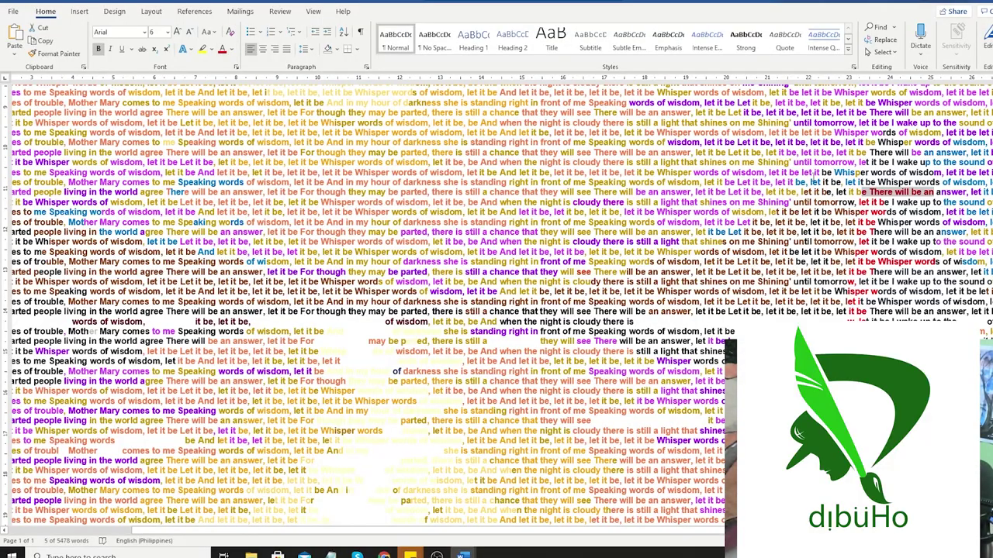
drag(850, 182, 947, 182)
click(222, 48)
drag(859, 162, 920, 162)
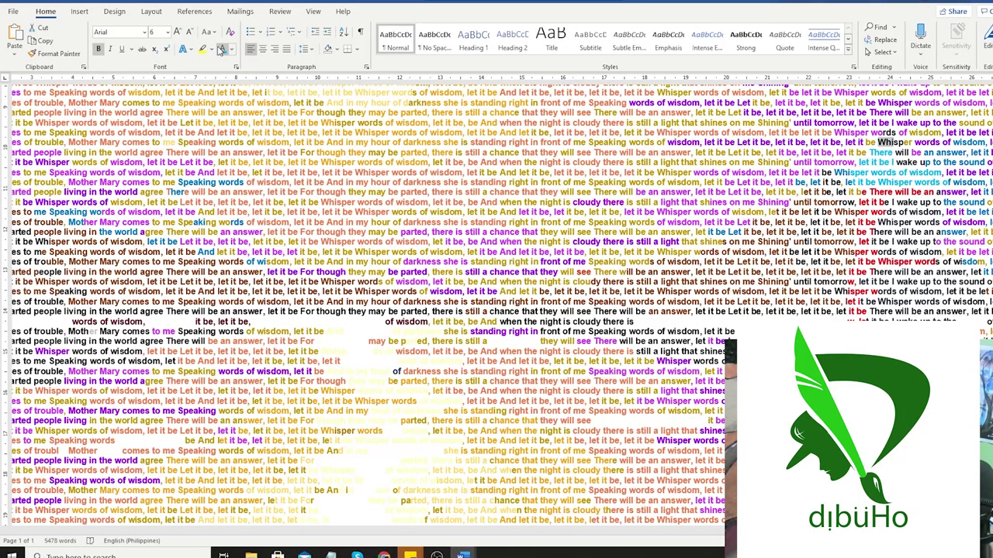
scroll(497, 310, down, 2)
scroll(496, 310, down, 2)
scroll(496, 310, down, 3)
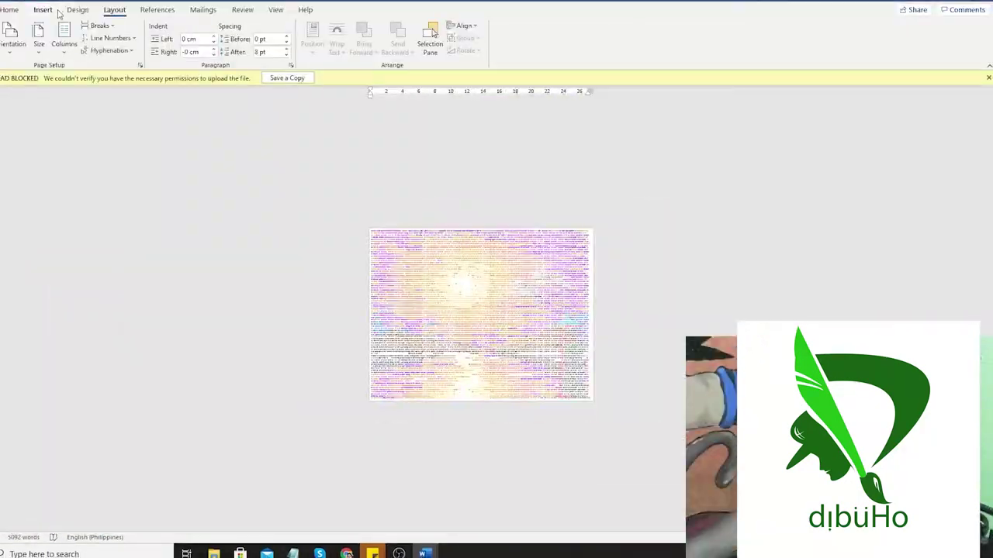
Draw a rectangle shape over the whole lyric mosaic, about 21.19 cm by 27.47 cm
click(55, 11)
click(95, 54)
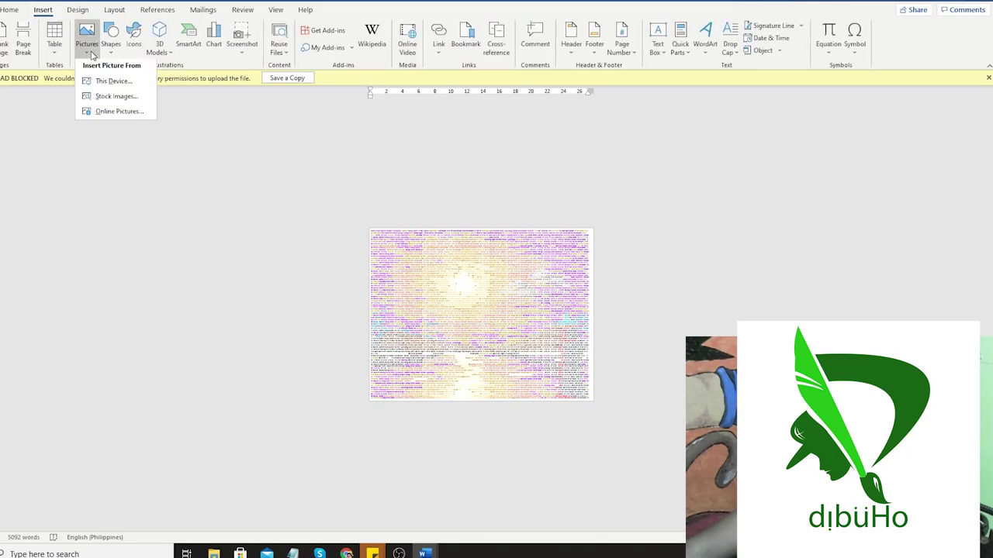
click(114, 53)
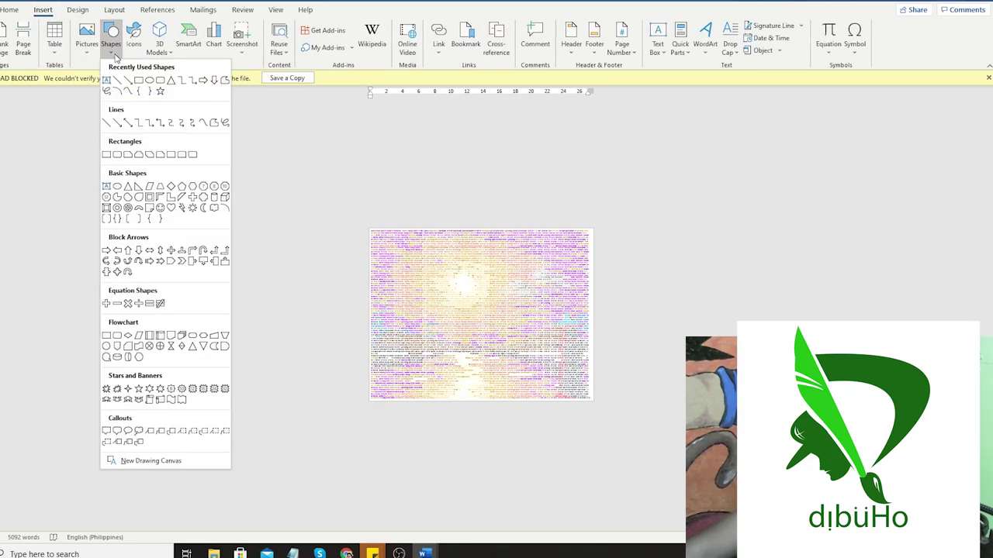
click(138, 80)
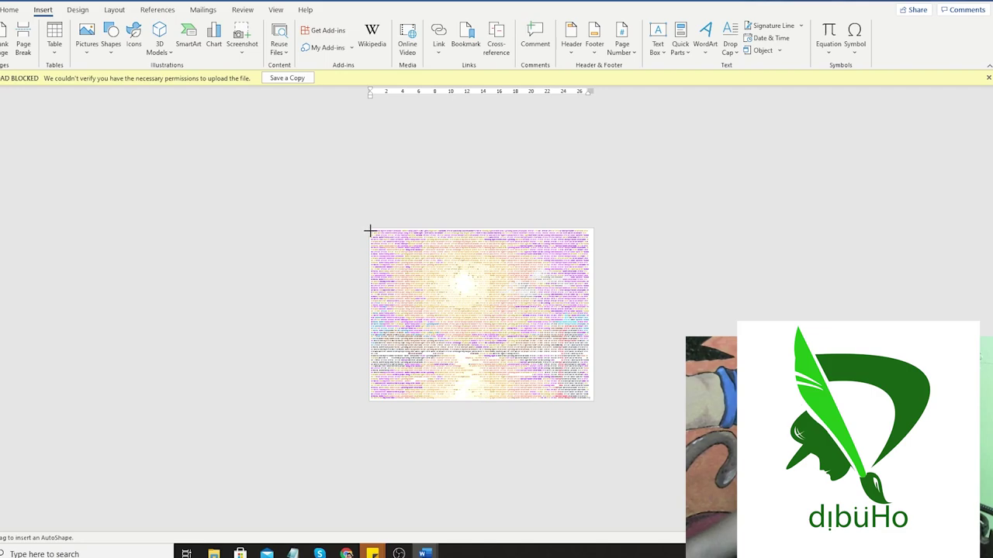
drag(370, 230, 591, 401)
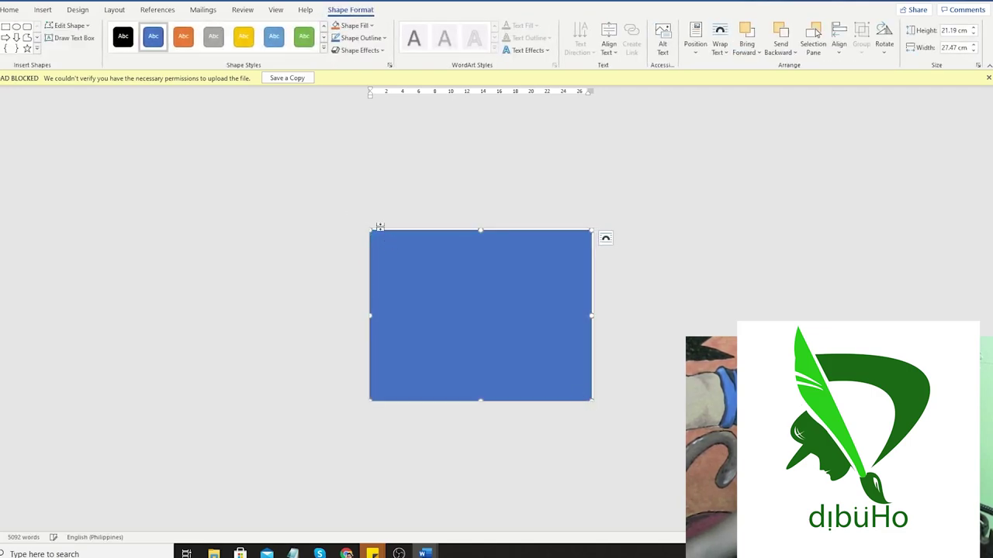
Give the rectangle the black shape style and set its text wrapping to Behind Text
click(122, 35)
right_click(417, 252)
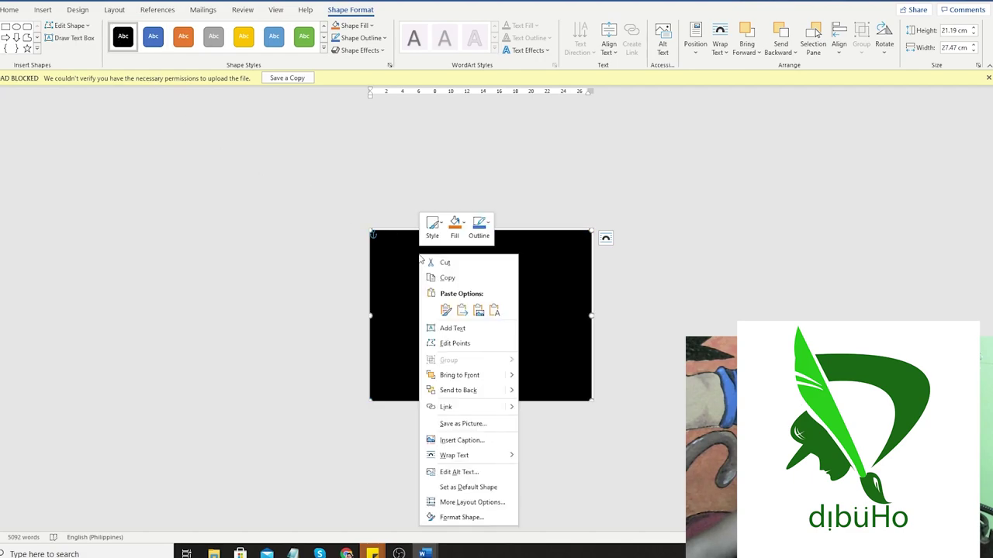
mouse_move(458, 455)
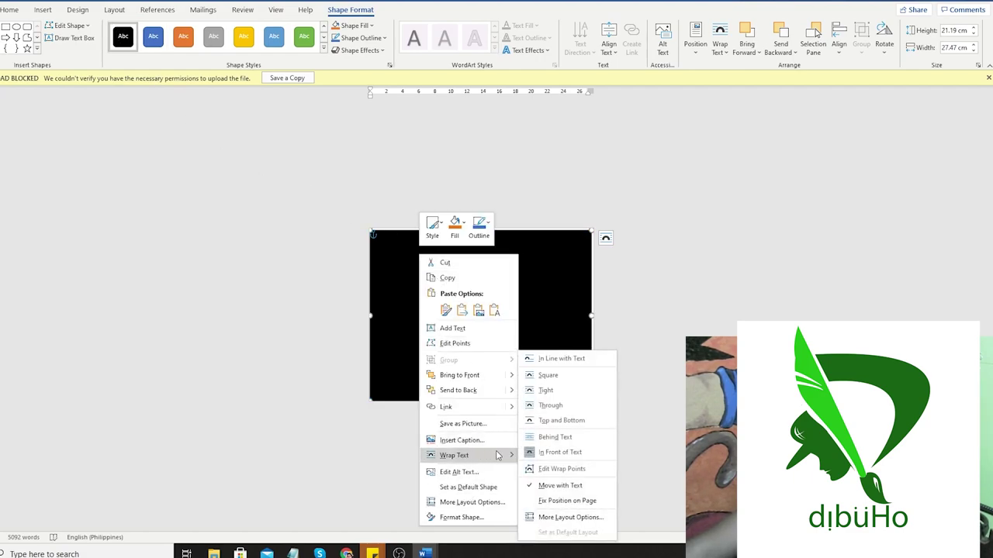
click(532, 439)
click(532, 439)
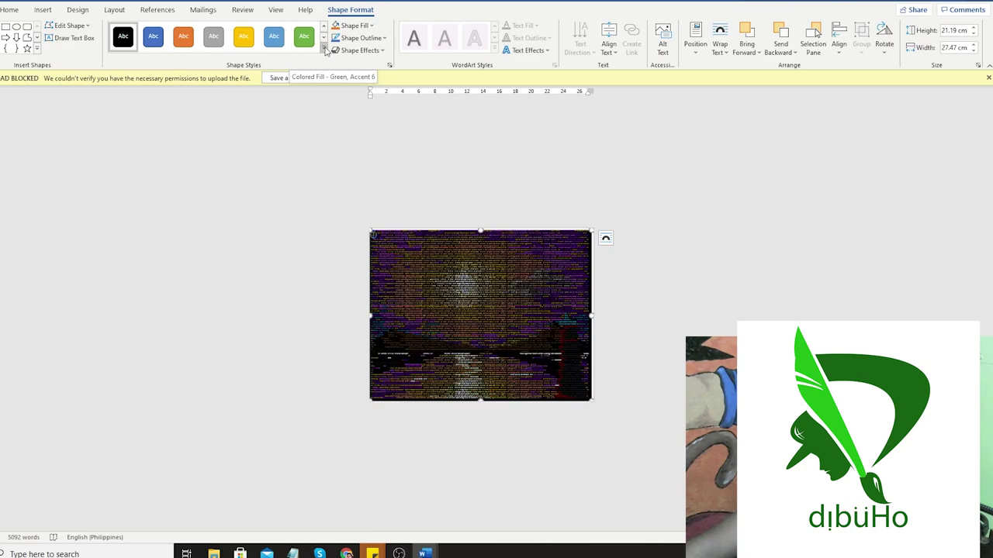
click(323, 48)
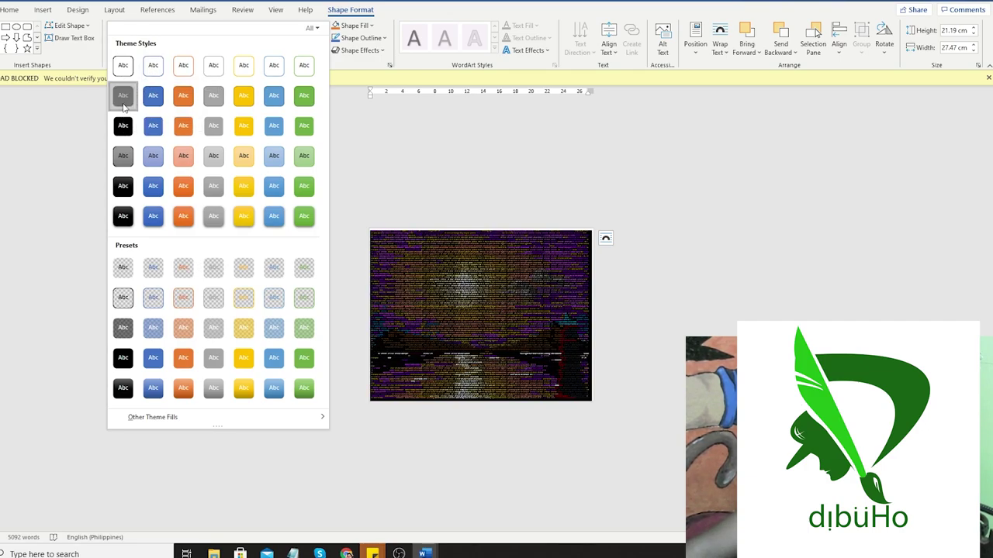
click(122, 102)
click(612, 327)
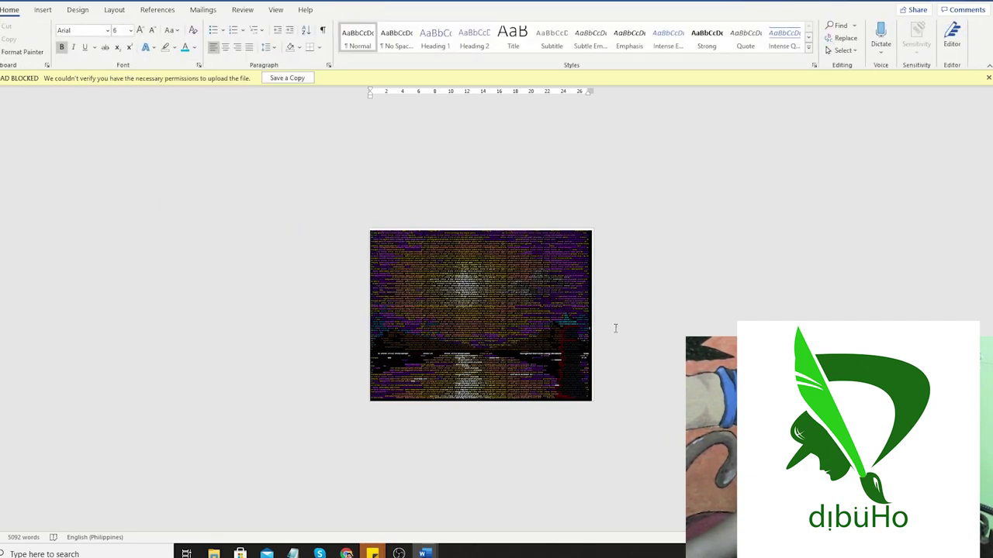